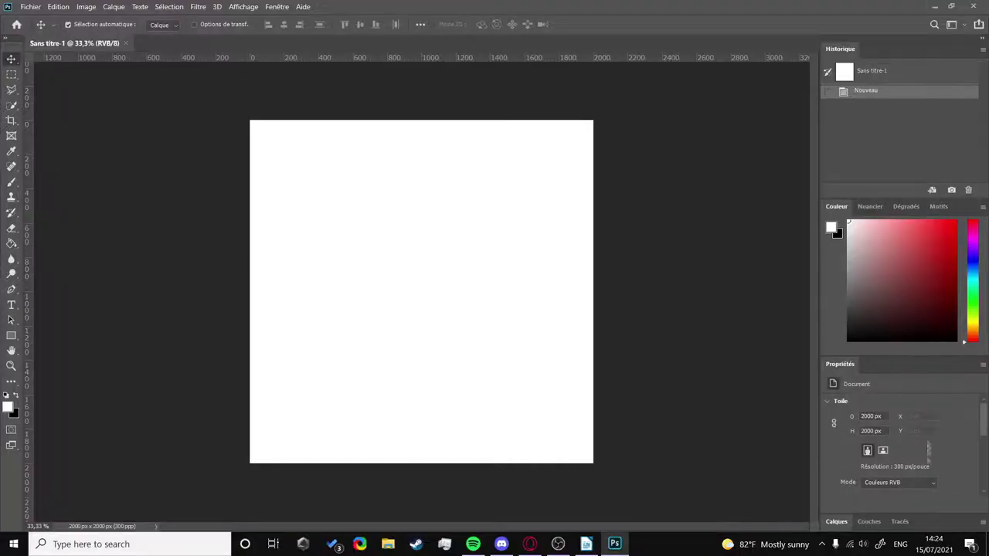
- Turn the blank 2000 × 2000 px canvas's background into an editable layer, Calque 0
double_click(927, 435)
- Convert the background to Calque 0 and draw a first near-black gradient across it
key(Return)
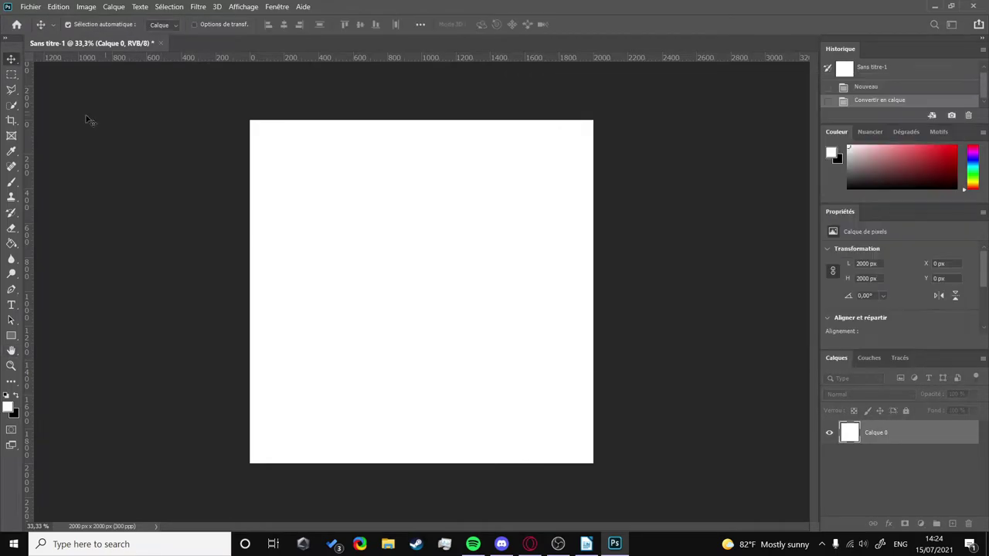
right_click(12, 243)
click(78, 240)
click(85, 24)
double_click(356, 283)
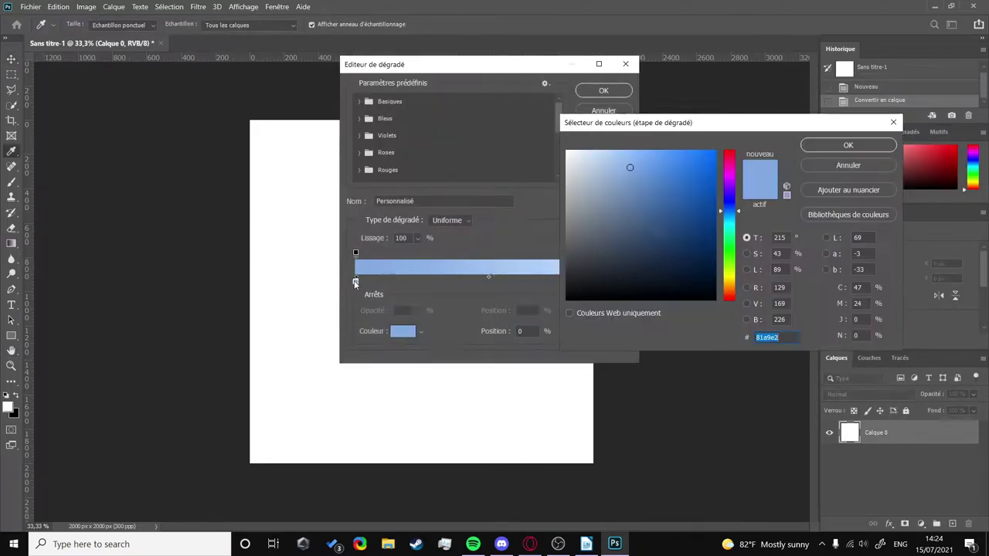
key(Return)
key(Return)
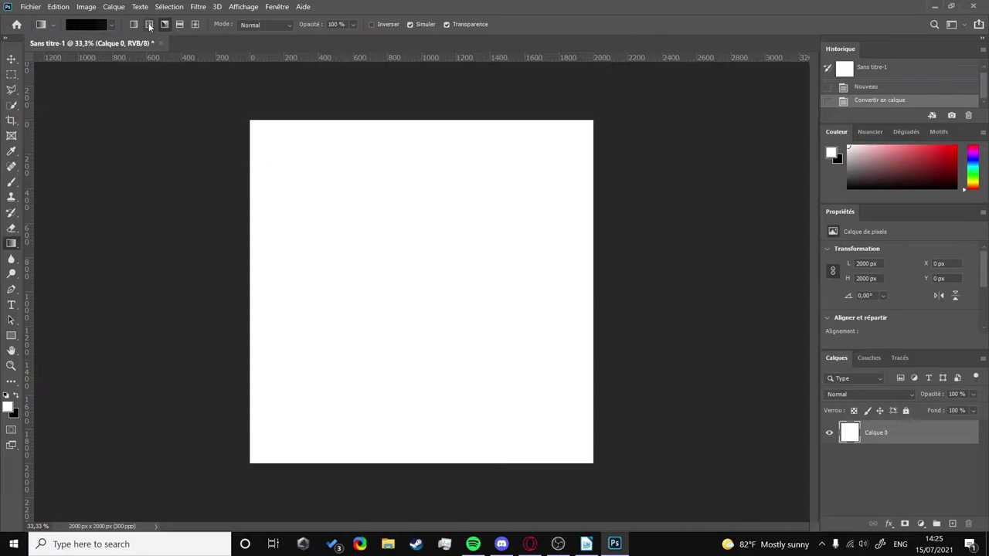
drag(416, 294, 514, 294)
drag(426, 299, 656, 286)
- Adjust the 5% gradient stop and redraw a radial gradient with a slightly brighter centre
click(85, 24)
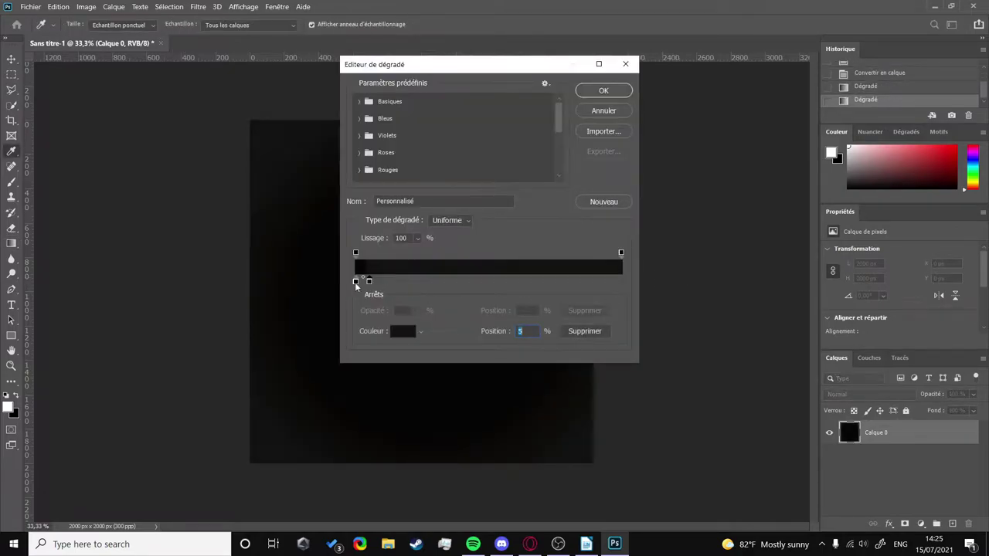
key(Return)
drag(428, 294, 593, 280)
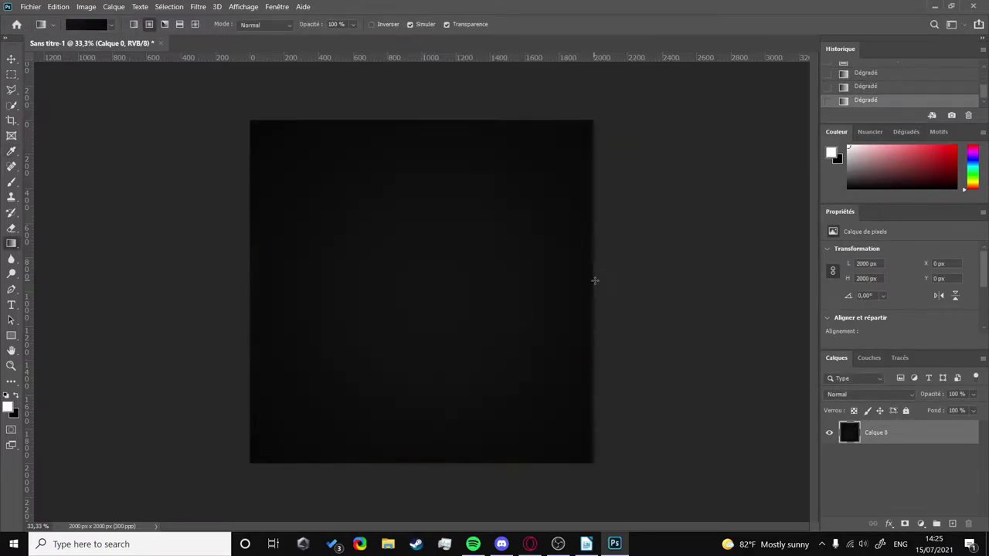
click(85, 24)
double_click(368, 281)
key(Return)
key(Return)
drag(429, 293, 441, 304)
click(85, 24)
click(627, 87)
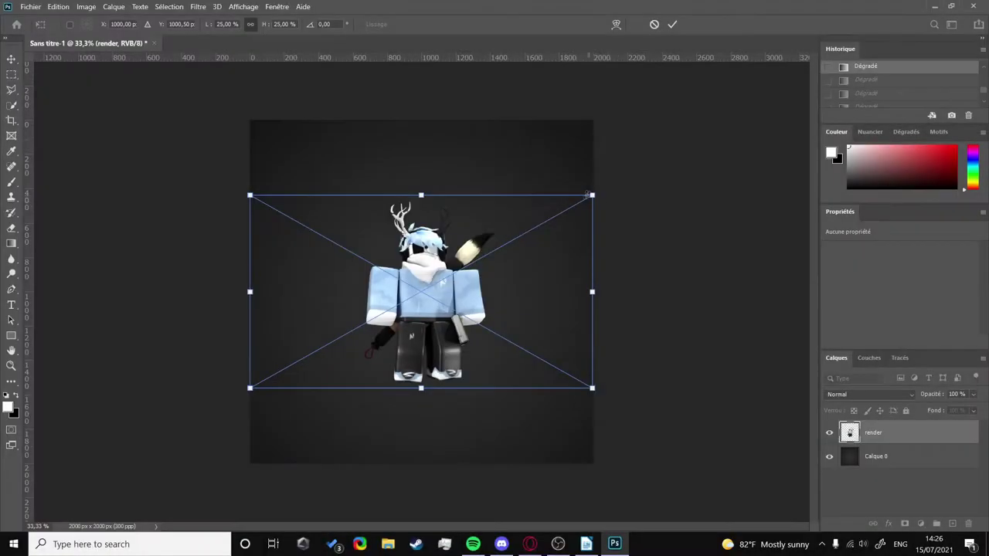
- Enlarge the placed avatar render to fill the canvas centre, then select Calque 0
drag(592, 194, 718, 124)
click(680, 24)
key(ctrl+t)
click(670, 21)
key(ctrl+t)
click(672, 24)
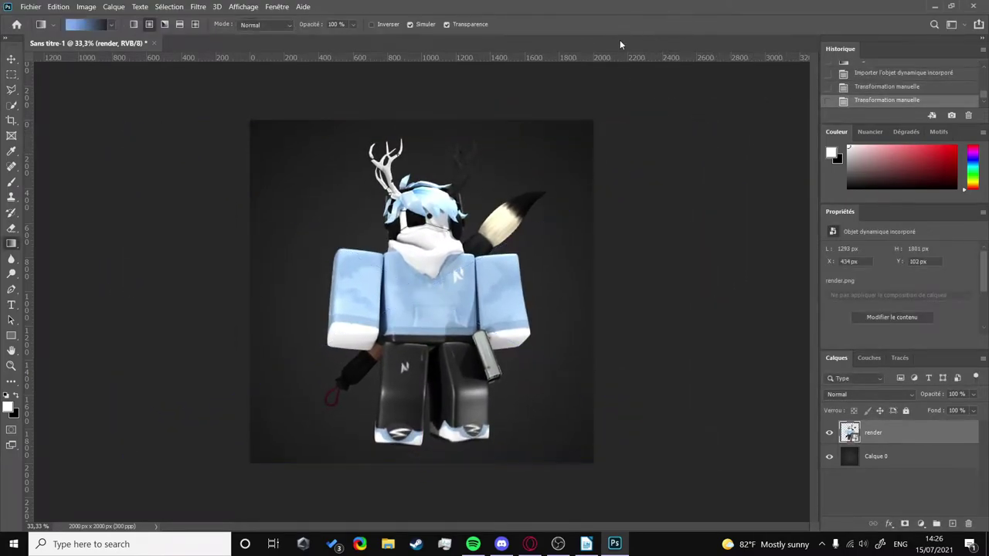
click(889, 456)
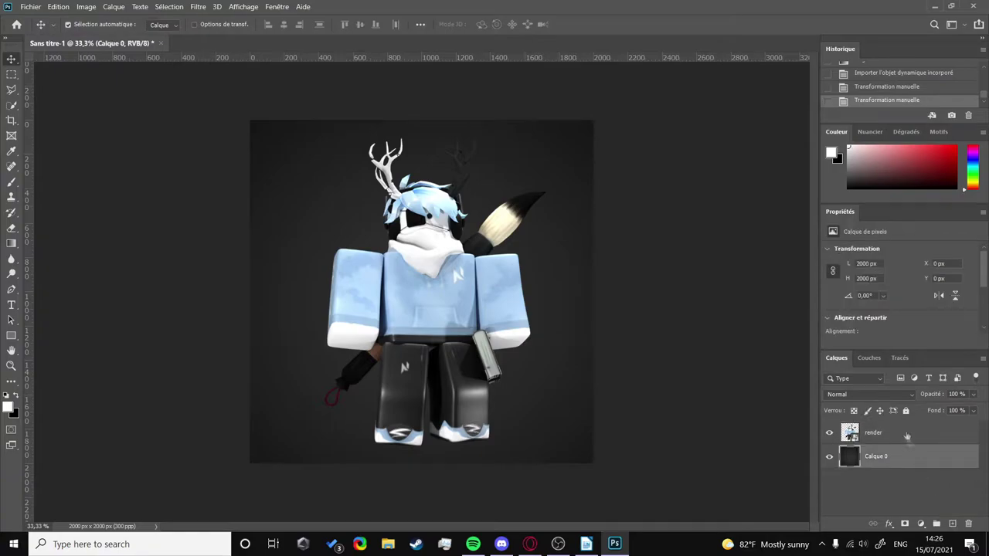
- Paint a soft light-blue glow behind the avatar with a 0%-hardness, ~1235 px brush
key(b)
mouse_move(410, 302)
mouse_down()
mouse_move(397, 304)
mouse_move(435, 307)
mouse_up()
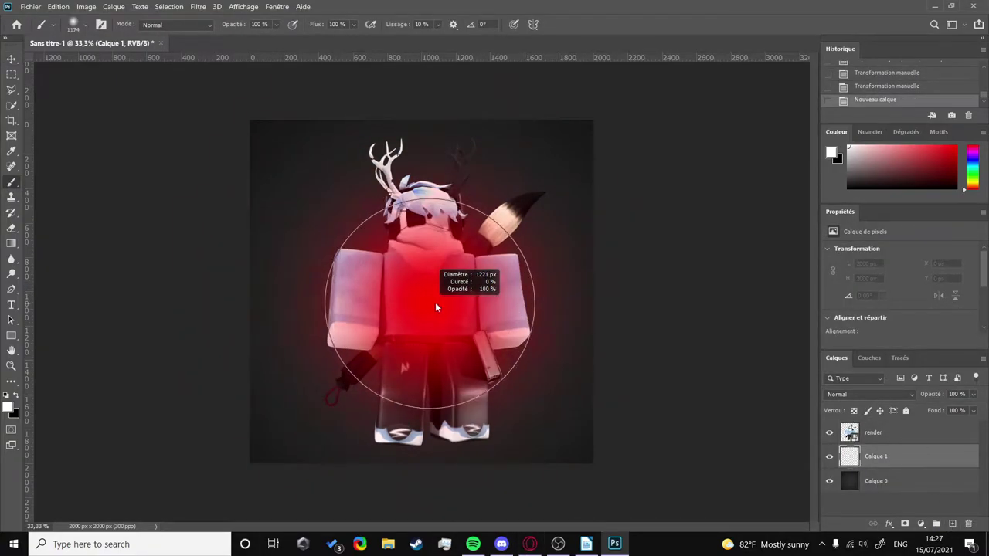
click(8, 408)
click(729, 214)
click(587, 162)
click(845, 143)
click(429, 307)
mouse_move(429, 306)
mouse_down()
mouse_move(503, 353)
mouse_move(446, 284)
mouse_move(518, 437)
mouse_up()
- Add a new empty layer, Calque 2, on top of the stack
key(ctrl+shift+alt+n)
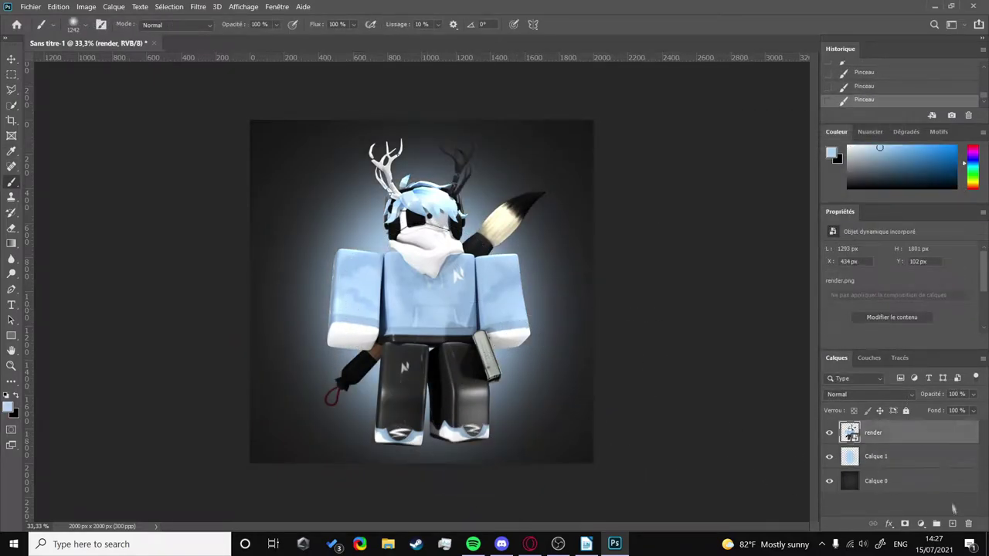
click(428, 297)
click(7, 408)
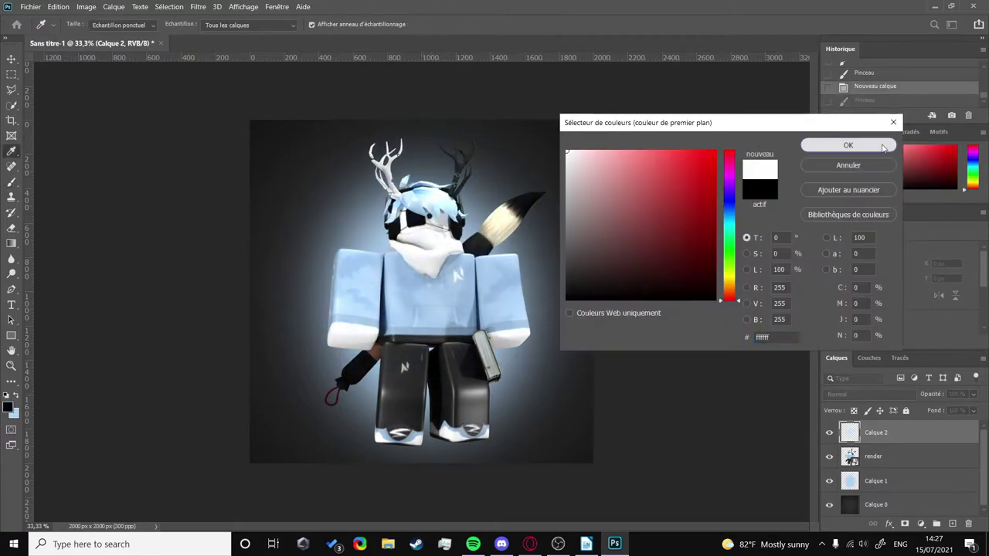
- Paint white over the avatar on Calque 2 and blend it as Lumière tamisée
click(572, 152)
click(839, 144)
click(429, 297)
click(869, 394)
click(842, 390)
click(829, 432)
click(829, 433)
- Set Calque 2 to 50% opacity, then add a new layer above Calque 1
text(50)
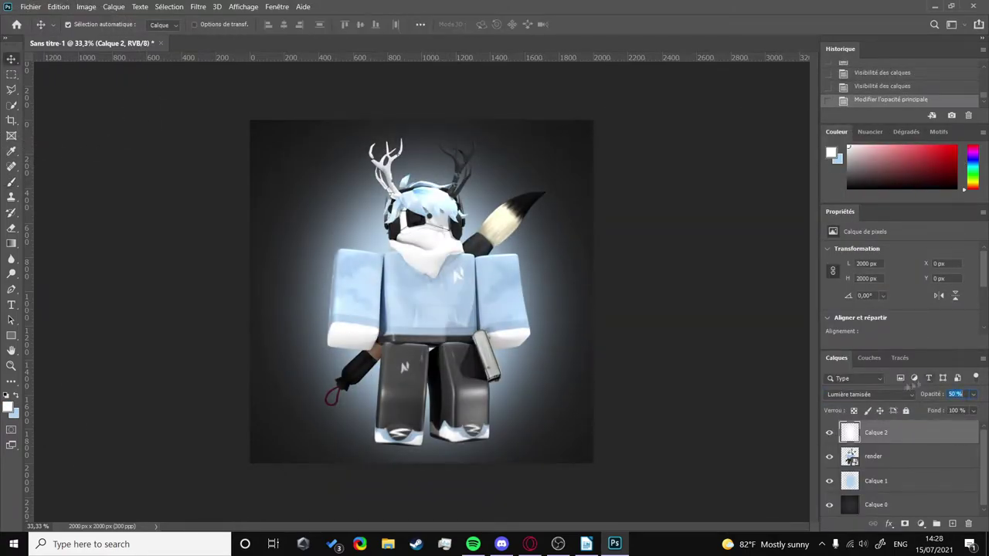
click(870, 394)
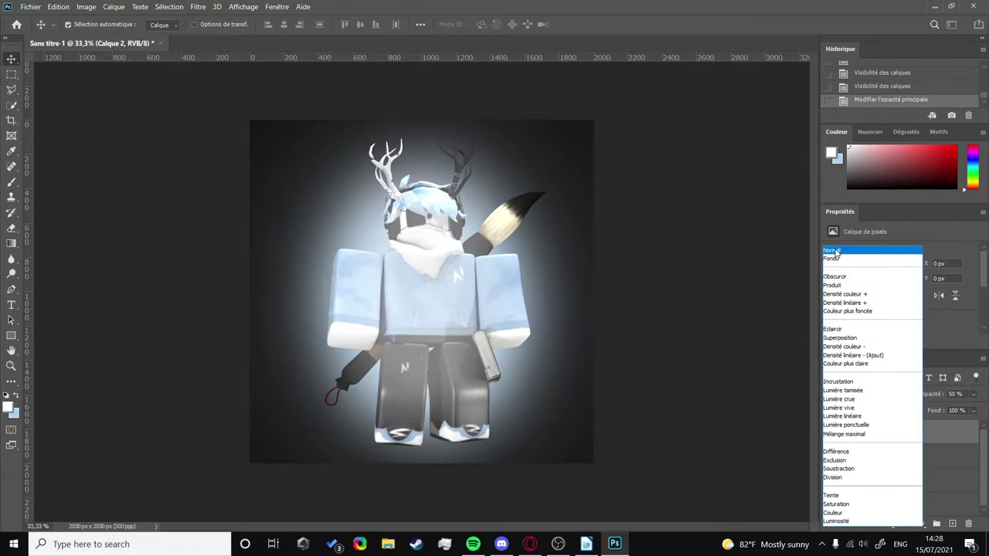
click(842, 390)
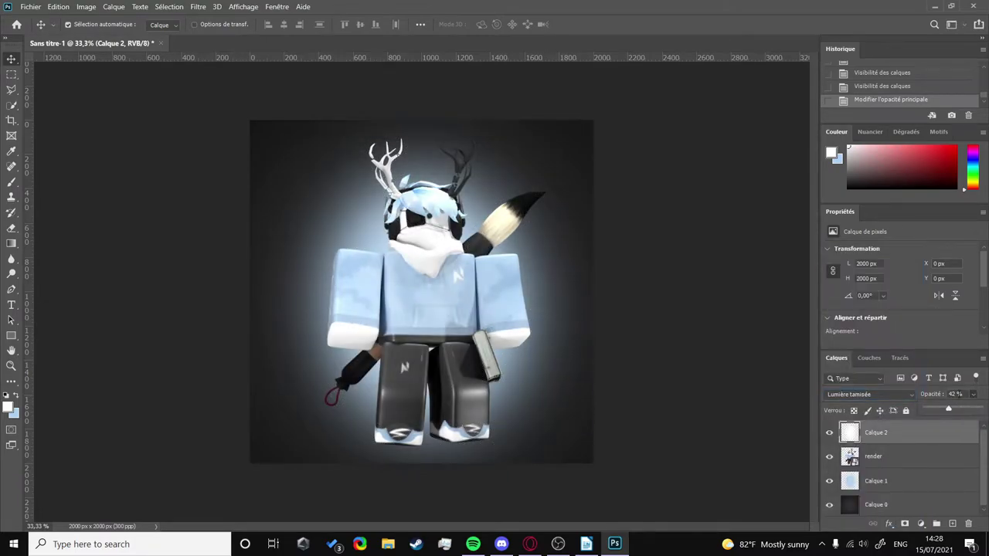
click(831, 432)
click(831, 432)
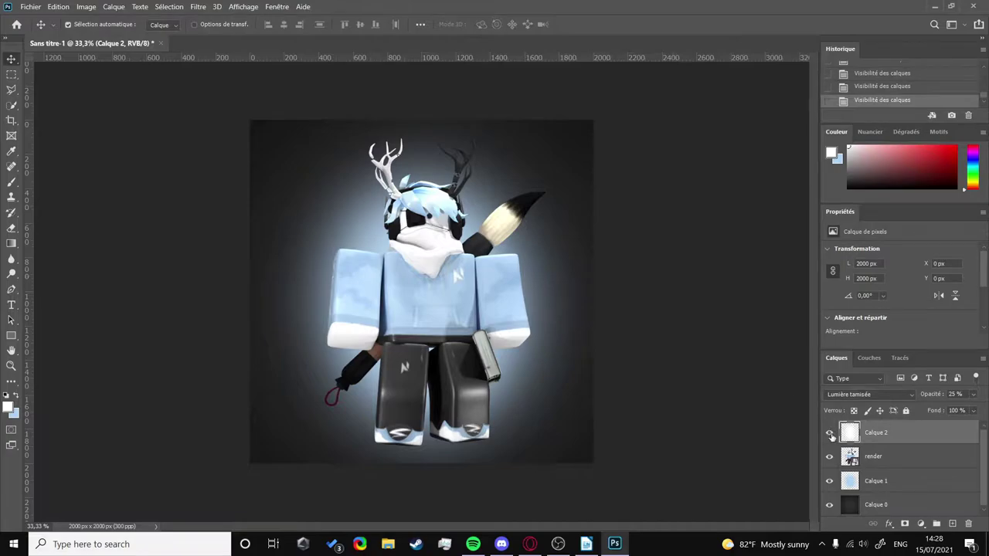
key(5)
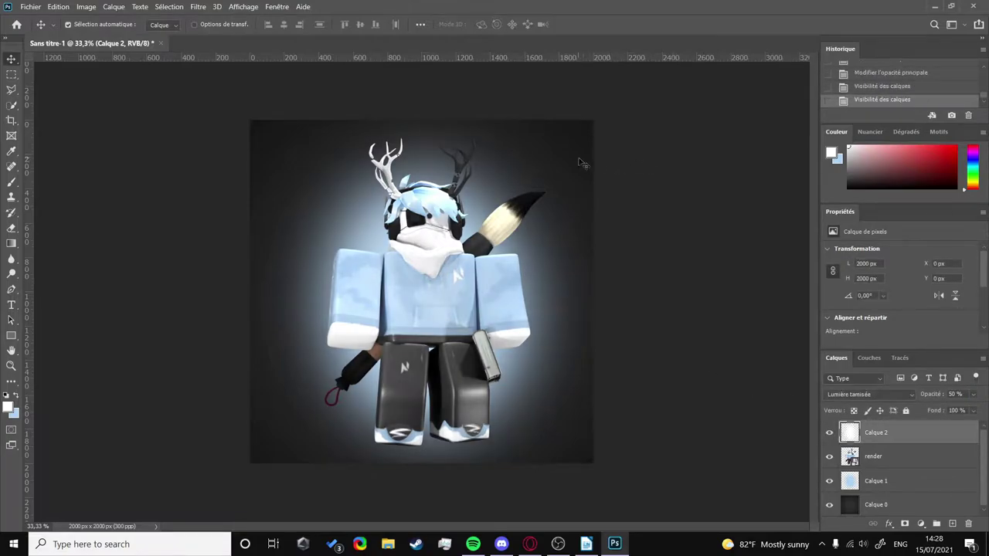
click(875, 480)
key(ctrl+shift+alt+n)
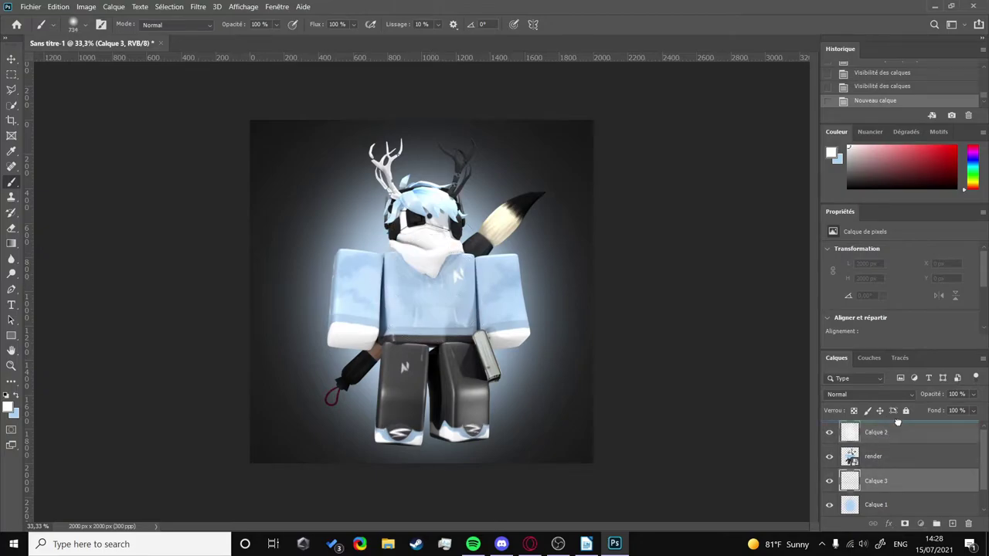
- Move Calque 3 to the top and paint a soft black blob on it
drag(898, 422, 898, 425)
alt+click(432, 294)
click(9, 407)
click(641, 294)
click(810, 139)
click(425, 297)
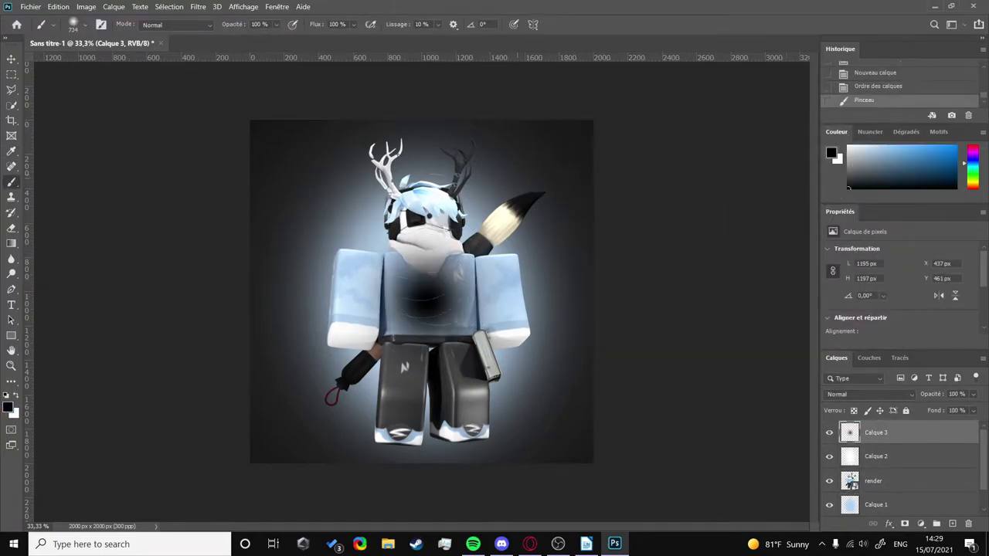
- Squash the black blob and move it beneath the avatar's feet as a shadow
key(ctrl+t)
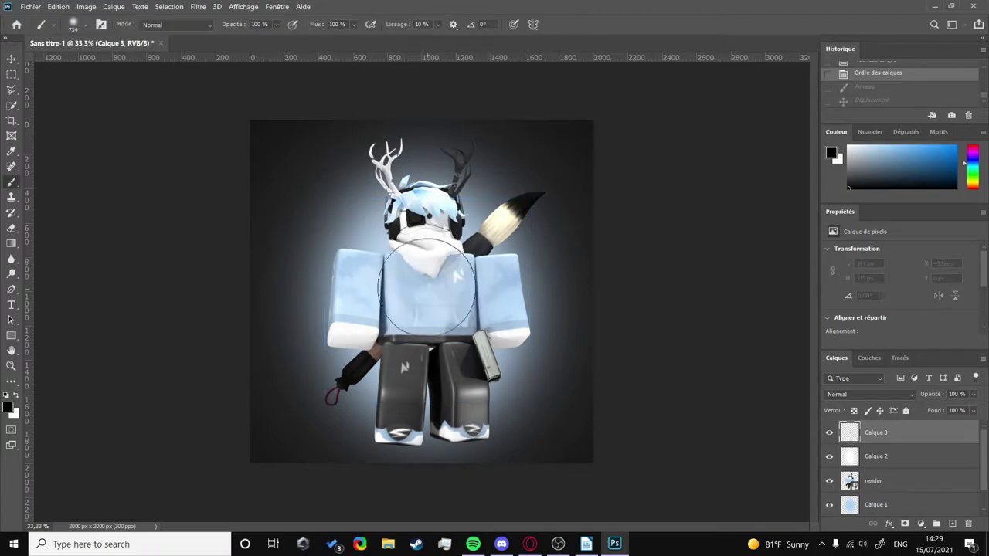
click(11, 59)
drag(426, 187, 458, 445)
key(ctrl+t)
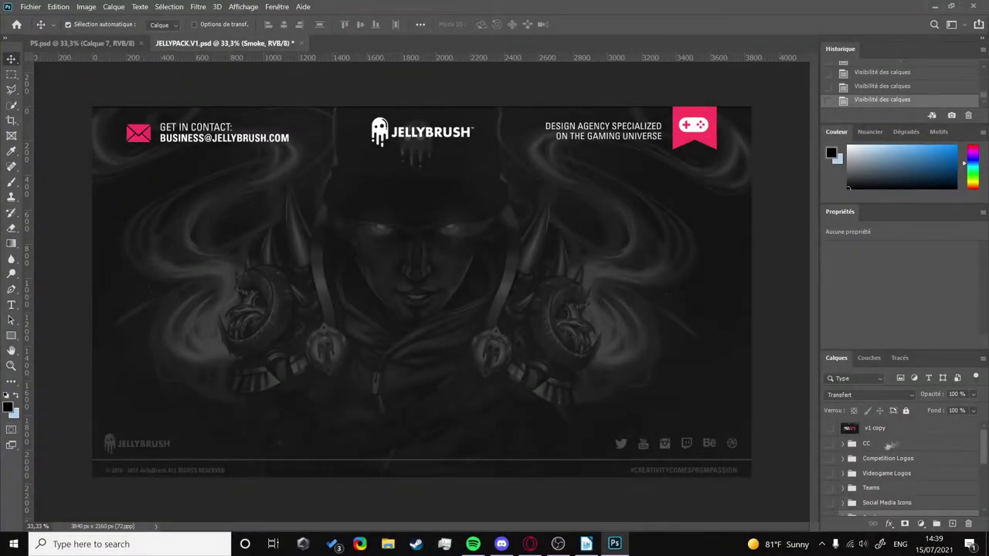
- Duplicate a white splatter from JELLYPACK into PS.psd and enlarge it over the top-left
scroll(890, 446, down, 5)
click(829, 461)
right_click(881, 459)
click(772, 134)
key(ctrl+Tab)
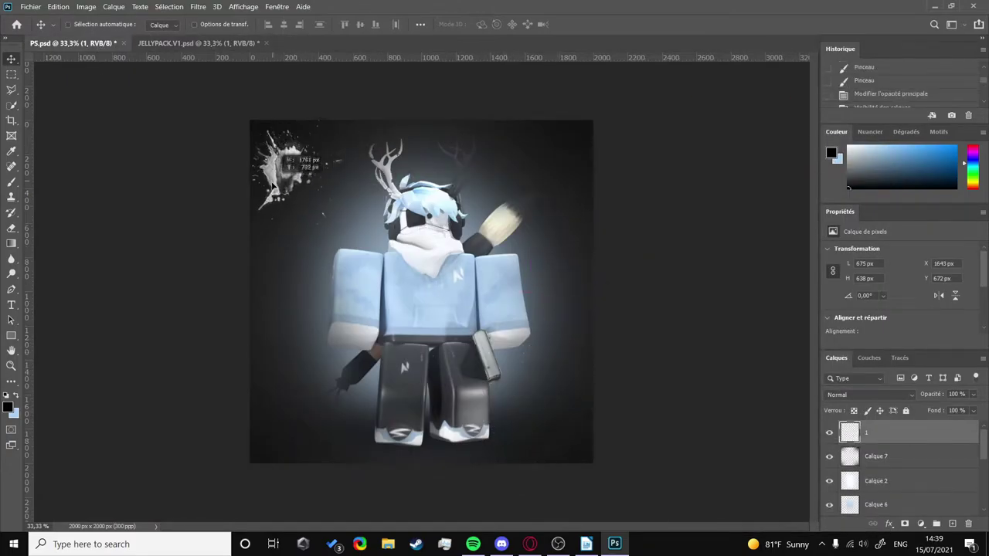
key(ctrl+z)
drag(331, 177, 590, 435)
- In JELLYPACK, hide splatter 1, preview the red splatter and show the magenta one
key(ctrl+Tab)
click(831, 459)
scroll(827, 448, down, 2)
click(833, 467)
click(833, 467)
scroll(831, 471, down, 3)
click(830, 479)
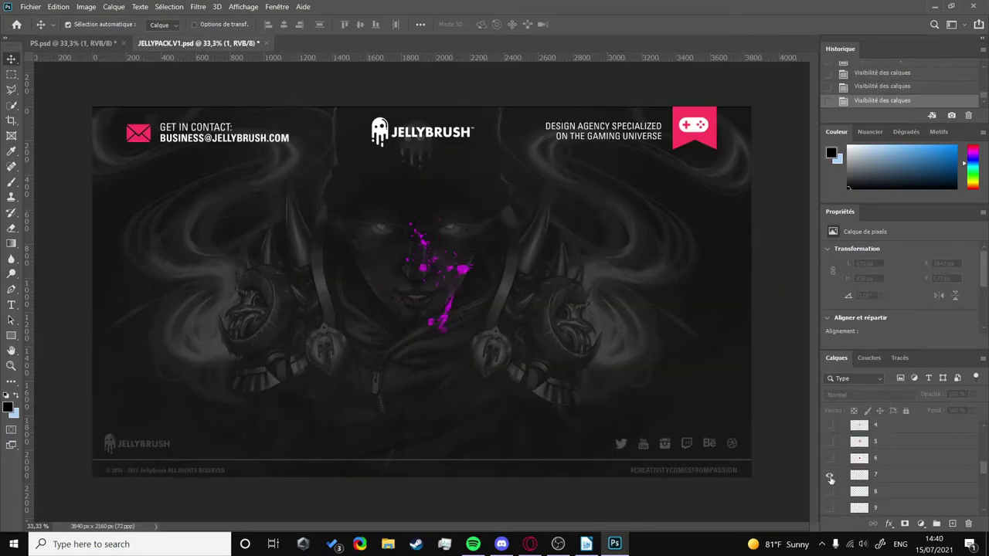
- Duplicate the chosen splatter into PS.psd, enlarge it and place it at the upper-left
right_click(931, 449)
click(453, 199)
click(596, 147)
key(ctrl+t)
drag(287, 209, 194, 143)
click(663, 24)
drag(332, 232, 310, 217)
- Stretch the splatter taller and rotate it upright at the upper-left
key(ctrl+t)
drag(347, 278, 363, 438)
key(Return)
drag(302, 223, 340, 255)
key(ctrl+t)
drag(93, 123, 47, 155)
key(Return)
drag(309, 216, 301, 201)
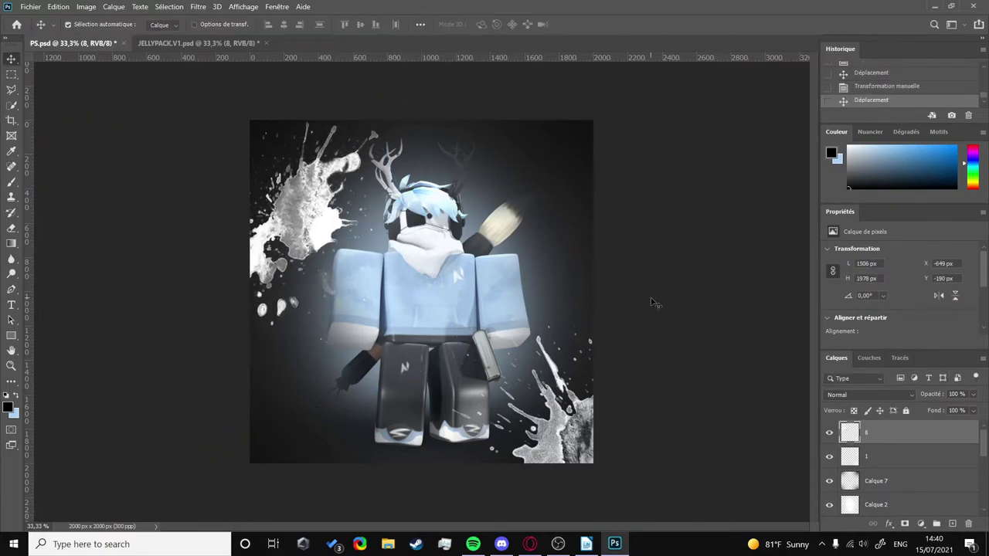
key(ctrl+Tab)
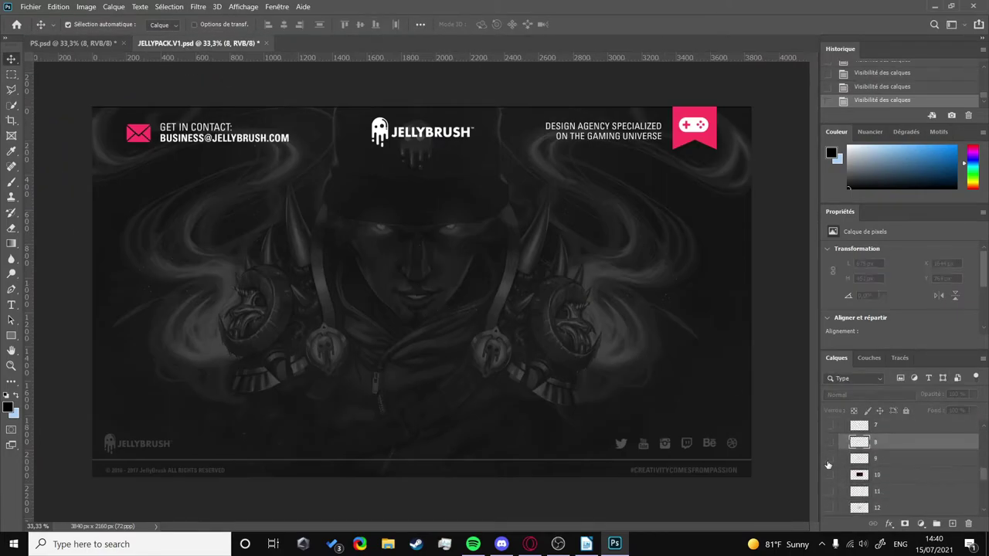
right_click(827, 492)
- Duplicate another splatter into PS.psd at the top-right and shift the left splatter down-left
click(772, 100)
key(ctrl+Tab)
drag(479, 262, 522, 217)
key(ctrl+t)
click(663, 24)
drag(516, 180, 546, 155)
drag(309, 224, 361, 326)
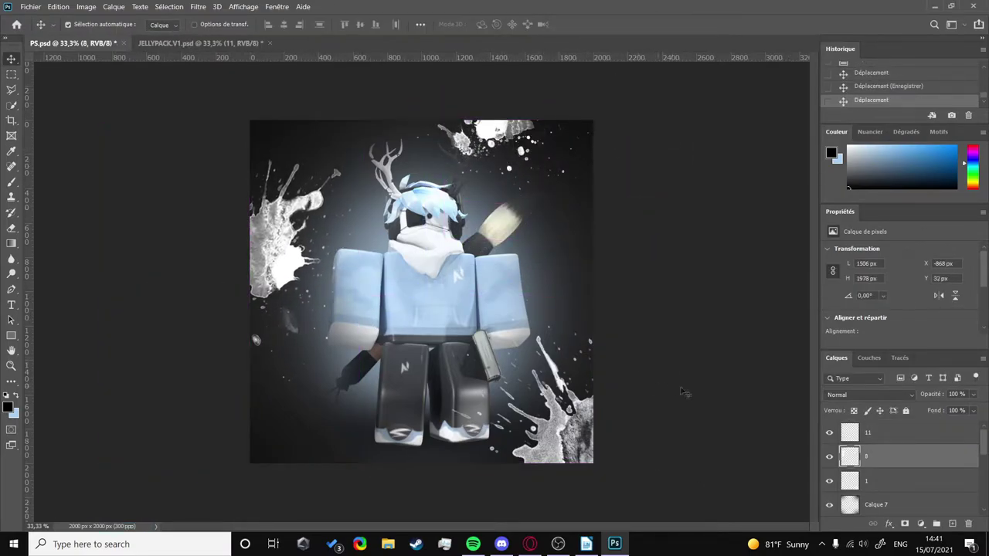
- Select splatter layers 11, 8 and 1 and tag them violet
shift+click(896, 481)
drag(904, 464, 910, 473)
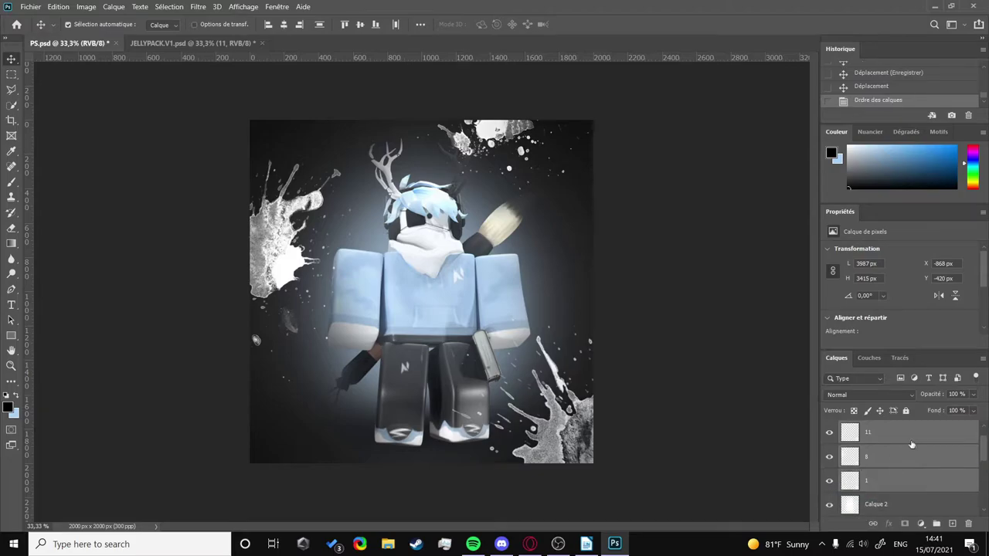
right_click(912, 444)
click(888, 429)
click(973, 394)
drag(979, 410, 955, 412)
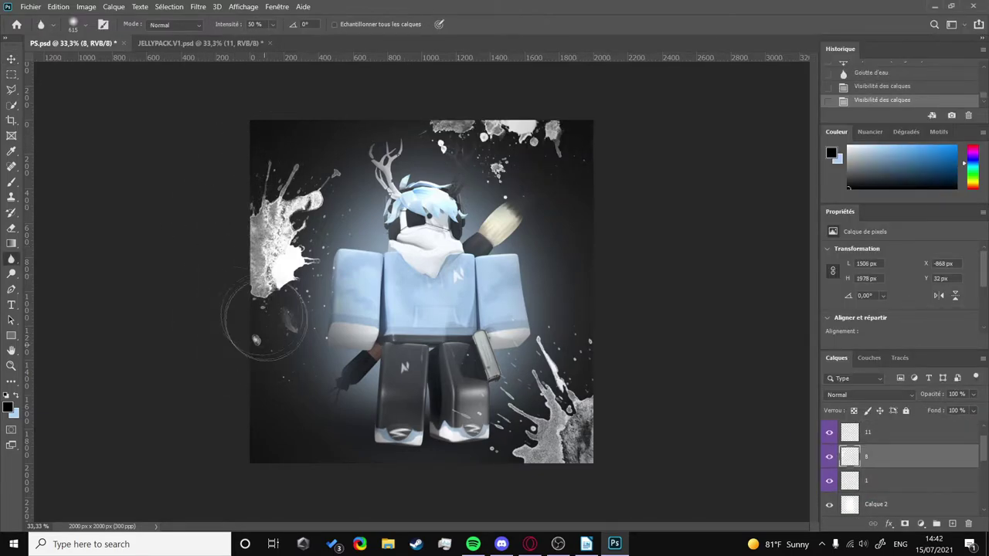
- Soften part of a splatter with the Blur tool
click(593, 503)
key(alt+bracketleft)
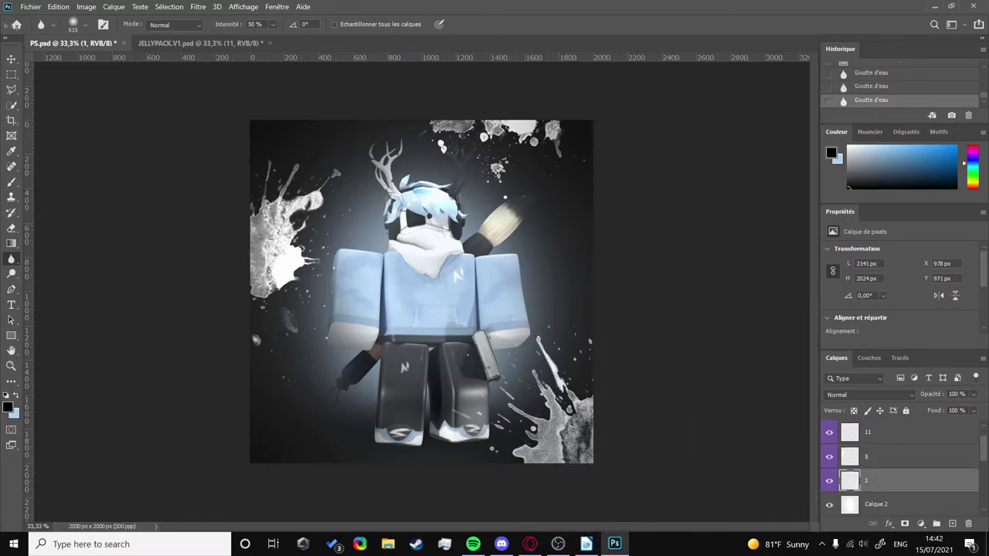
click(198, 6)
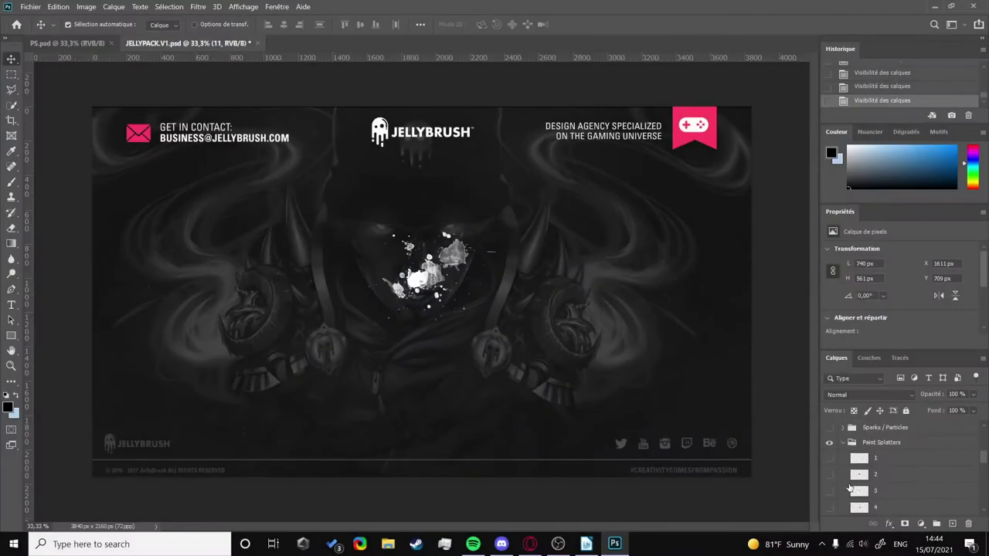
- In JELLYPACK, hide the white splatter, expand Textures and show texture layer 2
click(842, 451)
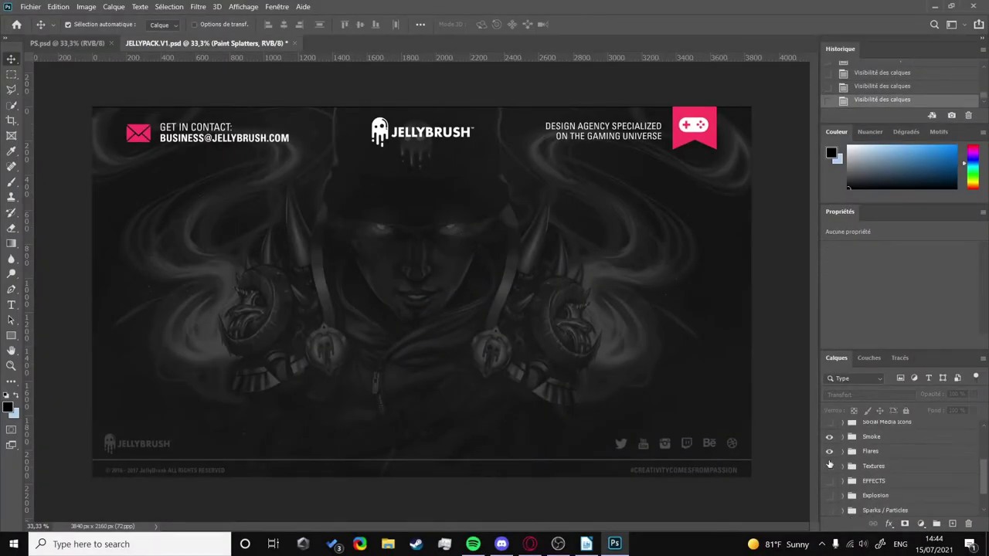
click(842, 450)
click(829, 482)
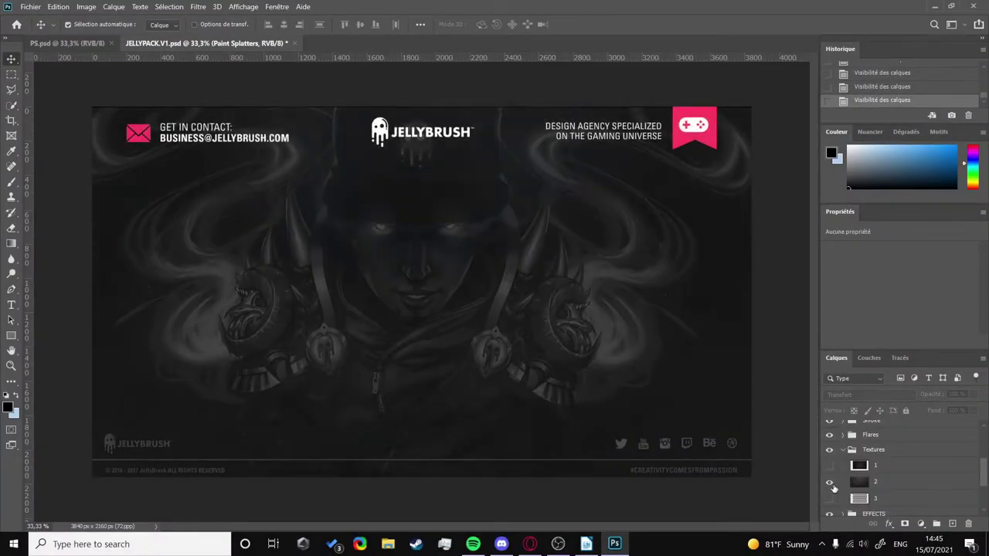
- Keep texture layer 2 in JELLYPACK and show texture layer 3 instead
click(889, 482)
key(0)
key(Delete)
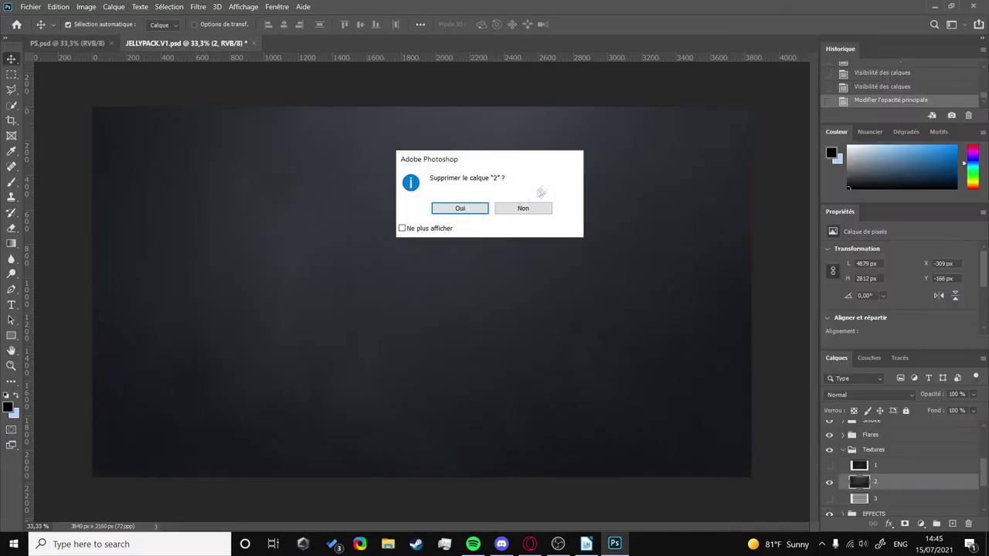
key(Escape)
click(830, 498)
- Duplicate texture layer 3 into the avatar icon and stretch it across the whole canvas
right_click(888, 498)
click(850, 74)
click(592, 146)
click(74, 42)
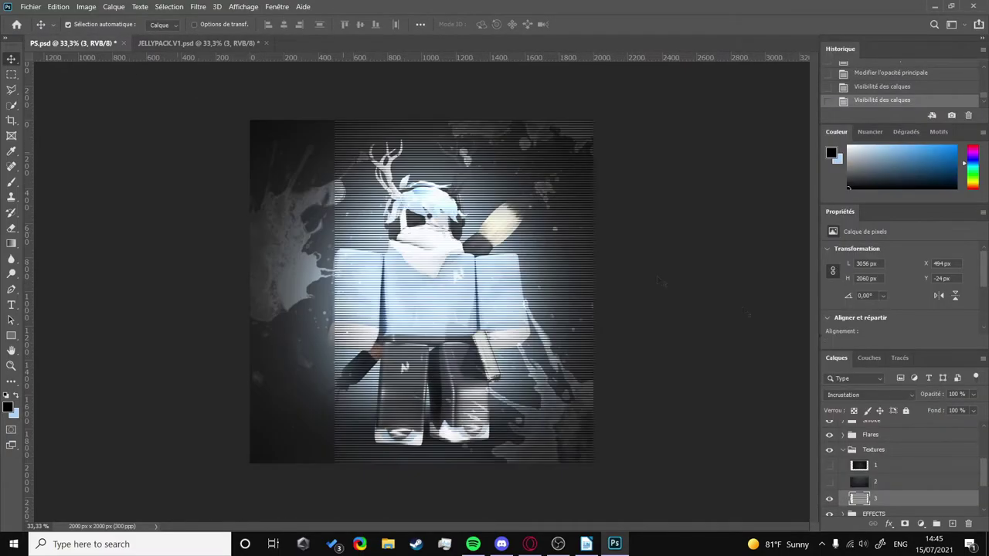
key(ctrl+t)
drag(555, 315, 461, 314)
key(Return)
- Fade the scanline texture to 5% opacity and toggle it to compare
click(973, 394)
drag(980, 410, 941, 410)
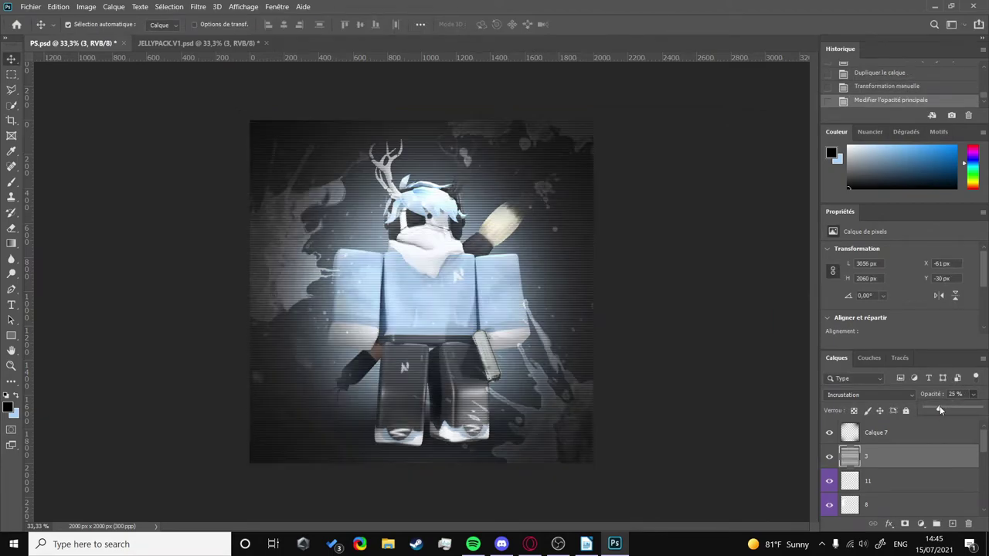
text(5)
click(829, 457)
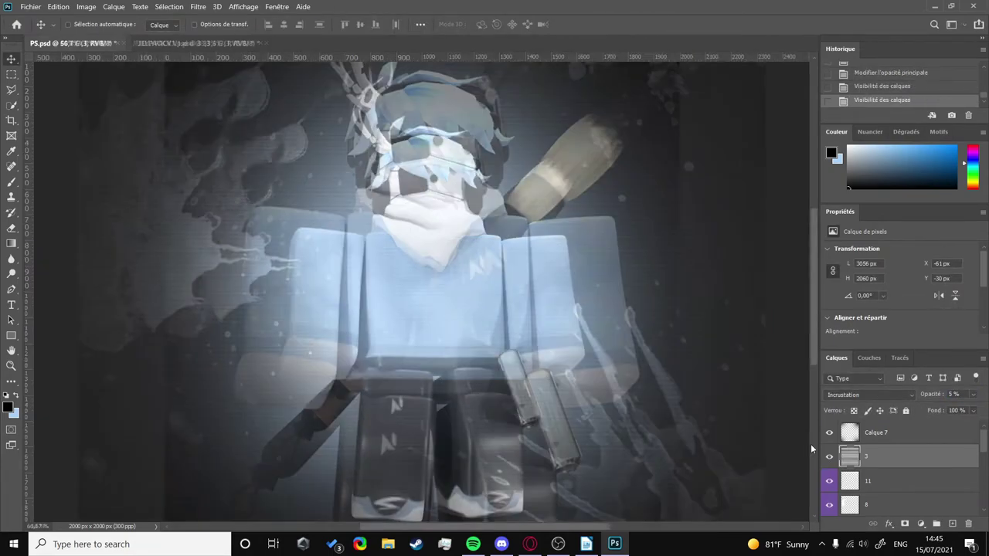
click(829, 456)
click(829, 457)
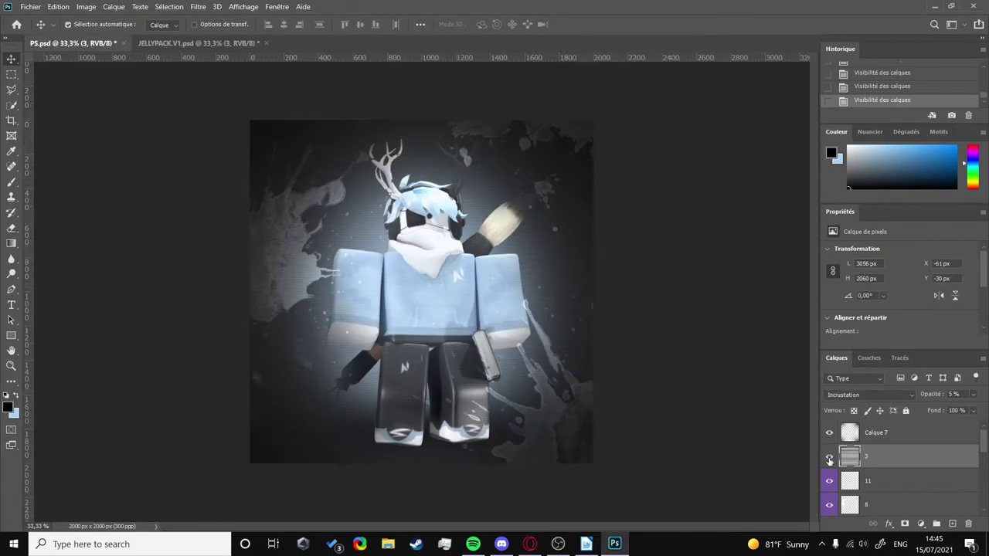
key(ctrl+Tab)
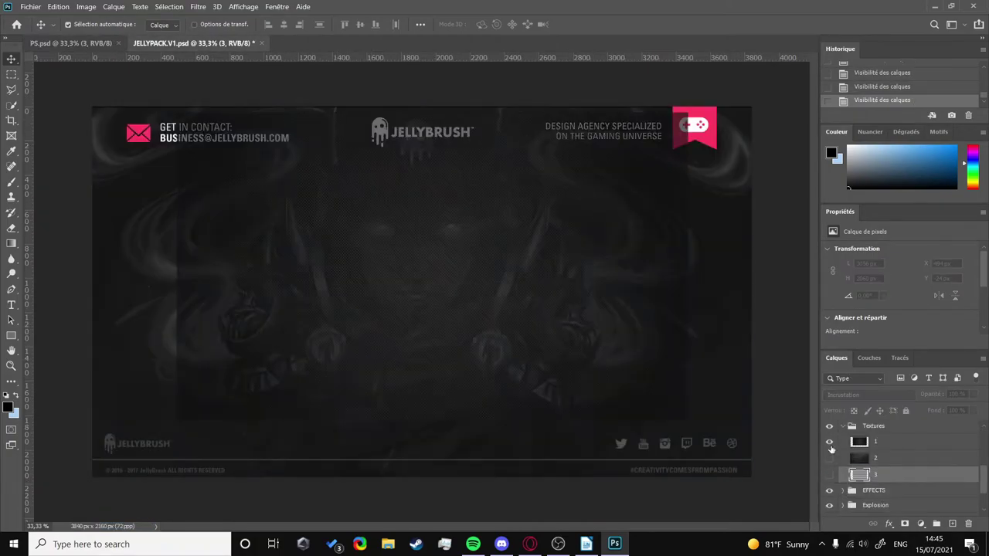
- Open SkyPackByAlexxDesigns-1.psd, skip the missing fonts, and show Halftones > Alexx Halftone 2
scroll(899, 485, up, 2)
click(29, 7)
click(48, 32)
double_click(218, 170)
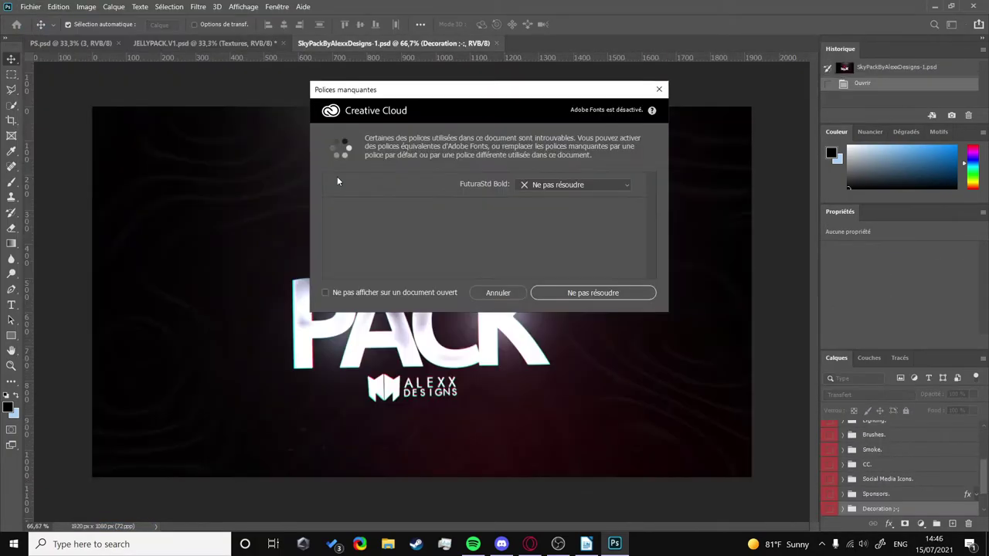
click(497, 296)
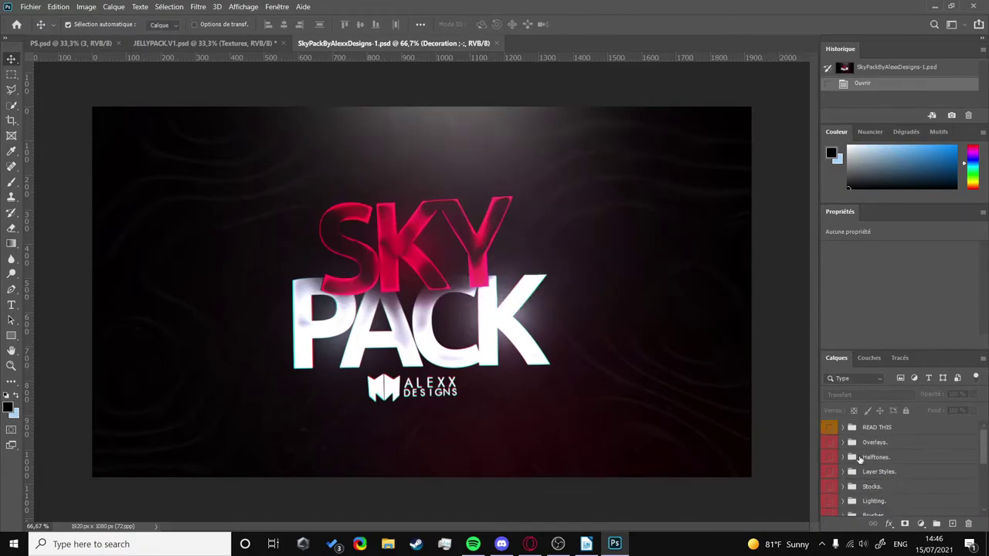
click(829, 457)
click(843, 456)
click(829, 488)
- Duplicate the Alexx Halftone 2 layer into PS.psd and scale it to cover the canvas
right_click(894, 488)
click(850, 61)
click(598, 148)
key(ctrl+t)
drag(658, 349, 541, 174)
key(Return)
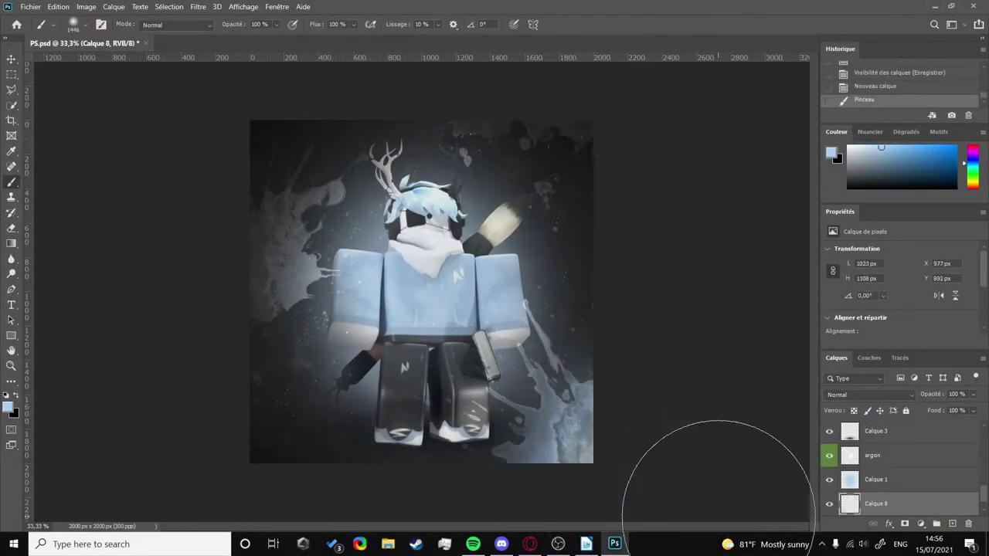
- Paint soft light-blue glow along the top and other edges of the icon
mouse_move(185, 201)
mouse_down()
mouse_move(152, 221)
mouse_move(162, 255)
mouse_up()
key(ctrl+minus)
drag(585, 44, 516, 87)
key(ctrl+plus)
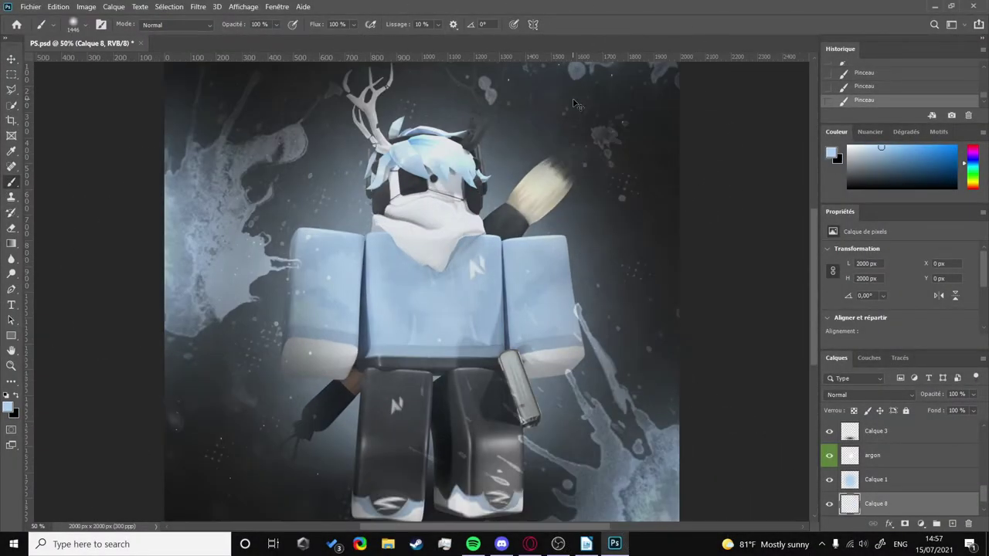
- Lower the glow layer's opacity to 80% and toggle it to compare
drag(972, 394, 914, 377)
key(8)
click(829, 479)
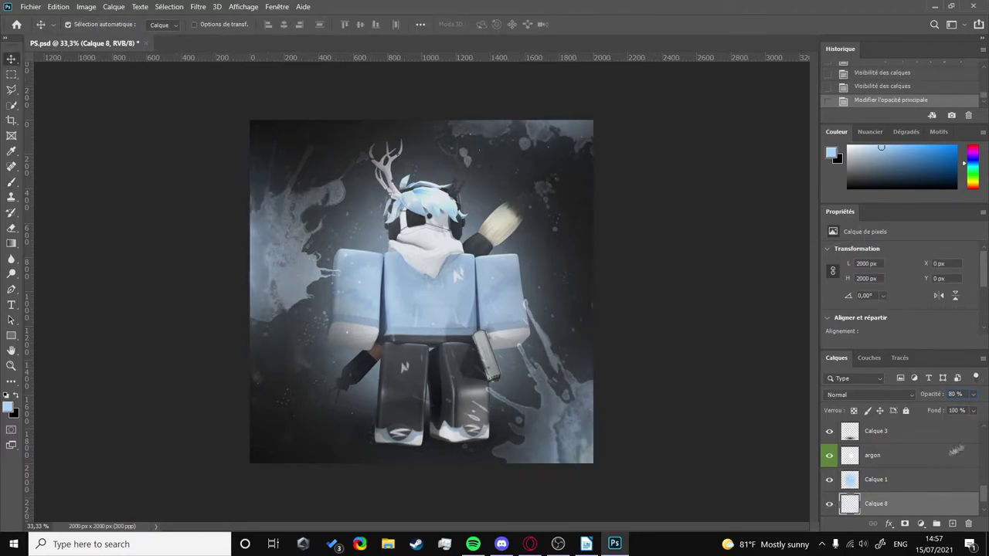
click(829, 480)
key(ctrl+minus)
key(ctrl+minus)
key(ctrl+minus)
key(ctrl+plus)
key(ctrl+plus)
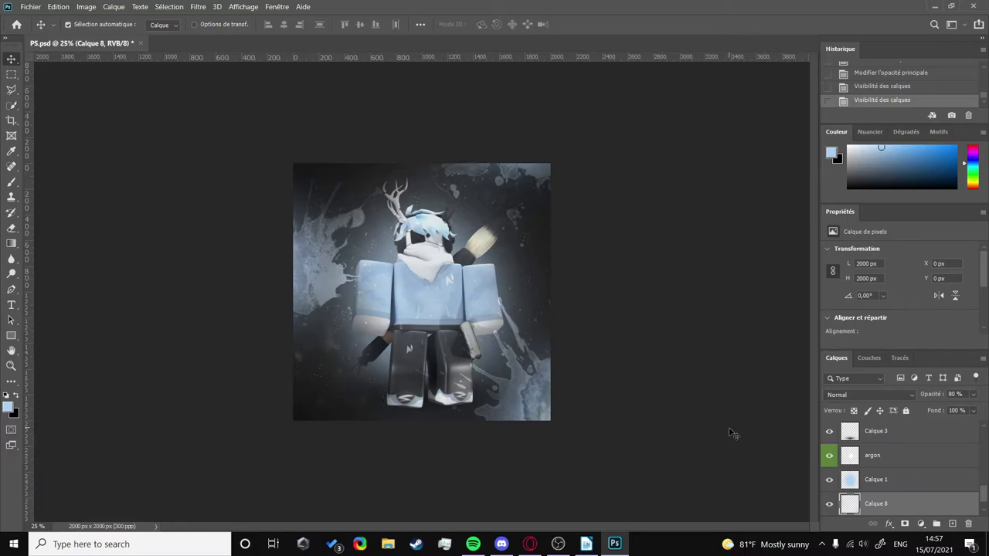
- Paint light-blue glow on the left, top and right edges with Calque 8, then save
click(830, 504)
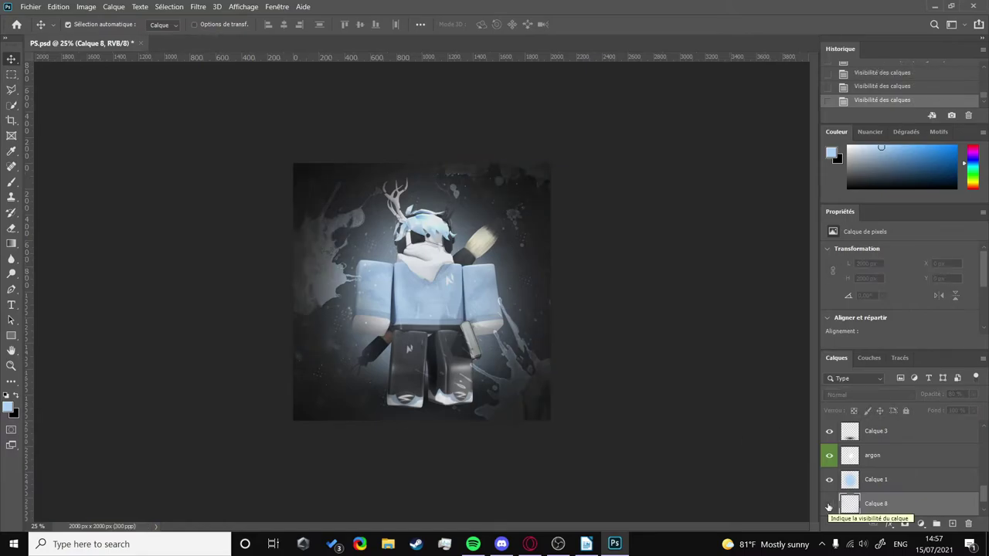
click(303, 398)
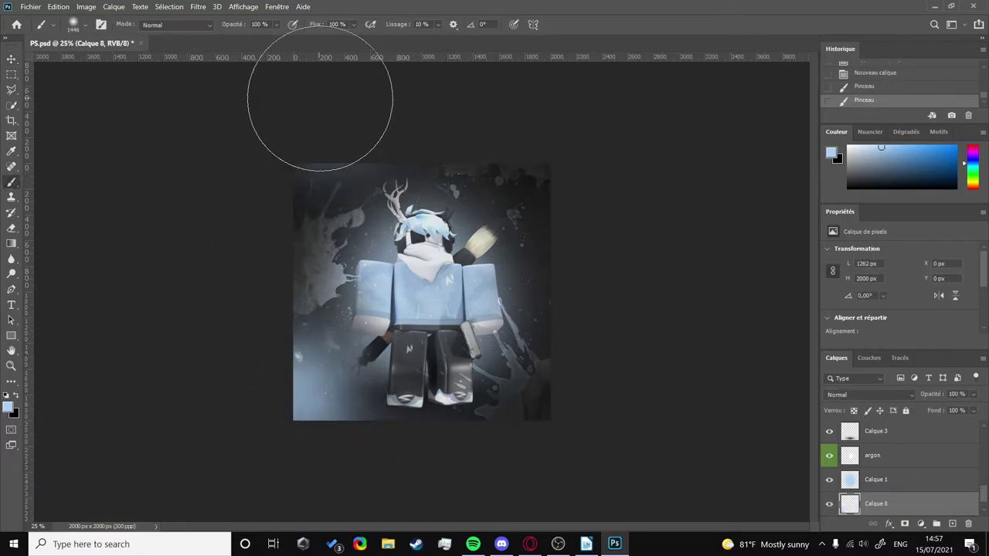
click(320, 99)
click(592, 258)
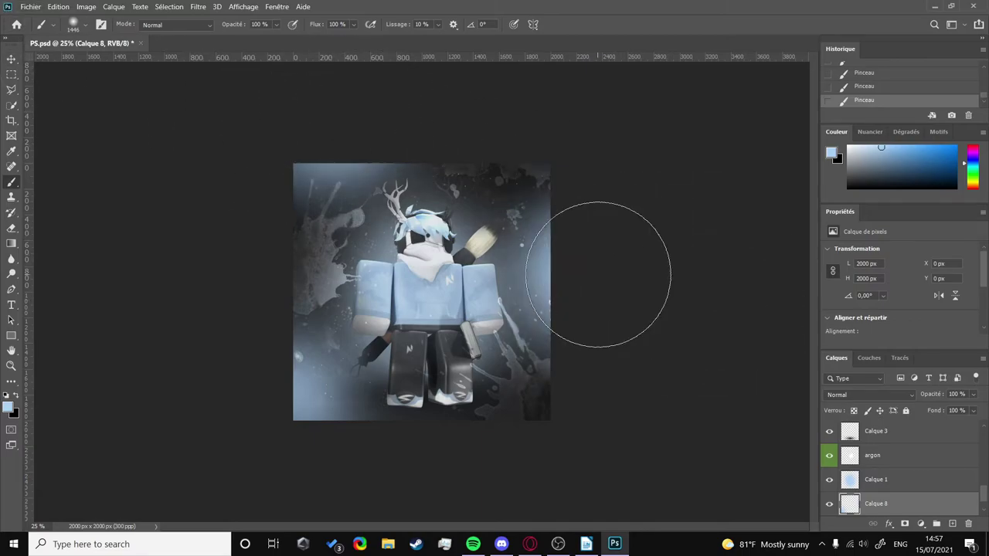
key(ctrl+s)
- Tune Calque 8's opacity, trying 50%, 80% and 70% before settling on 60%
key(ctrl+plus)
key(5)
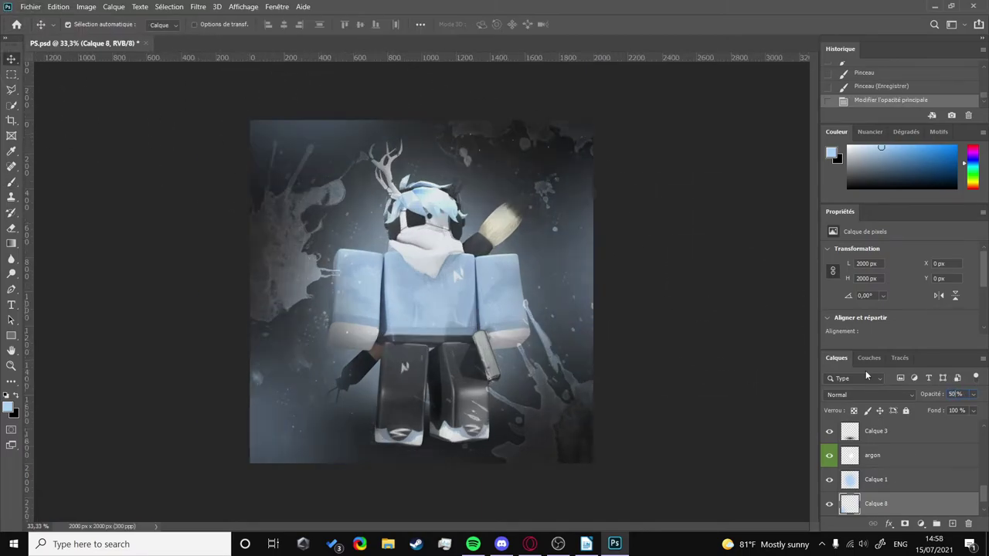
key(ctrl+minus)
mouse_move(931, 394)
mouse_down()
mouse_move(942, 393)
mouse_move(915, 384)
mouse_up()
double_click(830, 503)
key(ctrl+plus)
key(ctrl+s)
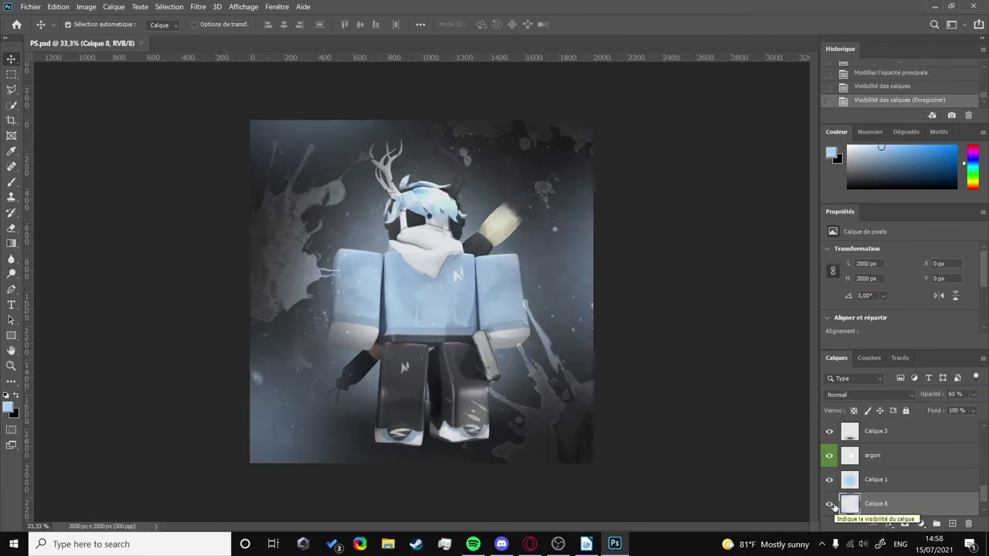
key(8)
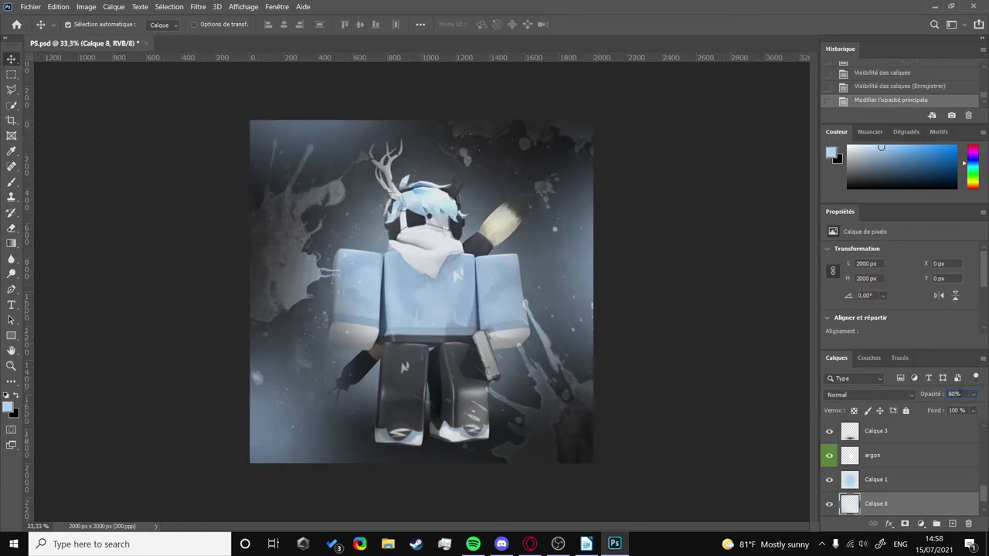
key(7)
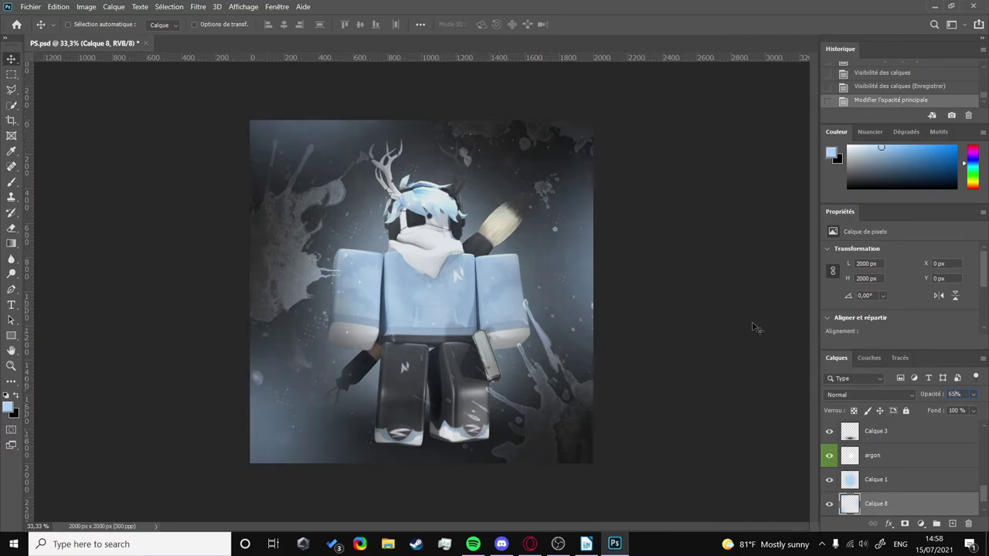
key(6)
- Deselect the layers, save PS.psd, and select the Calque 7 layer
scroll(718, 323, down, 4)
scroll(718, 322, up, 2)
scroll(718, 322, down, 2)
scroll(905, 480, down, 1)
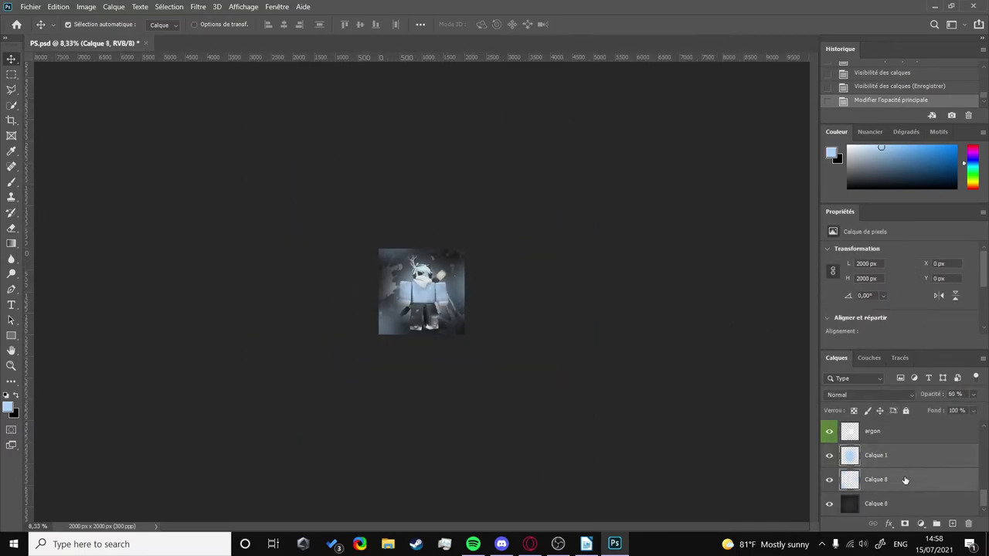
click(647, 337)
key(ctrl+s)
scroll(649, 340, up, 3)
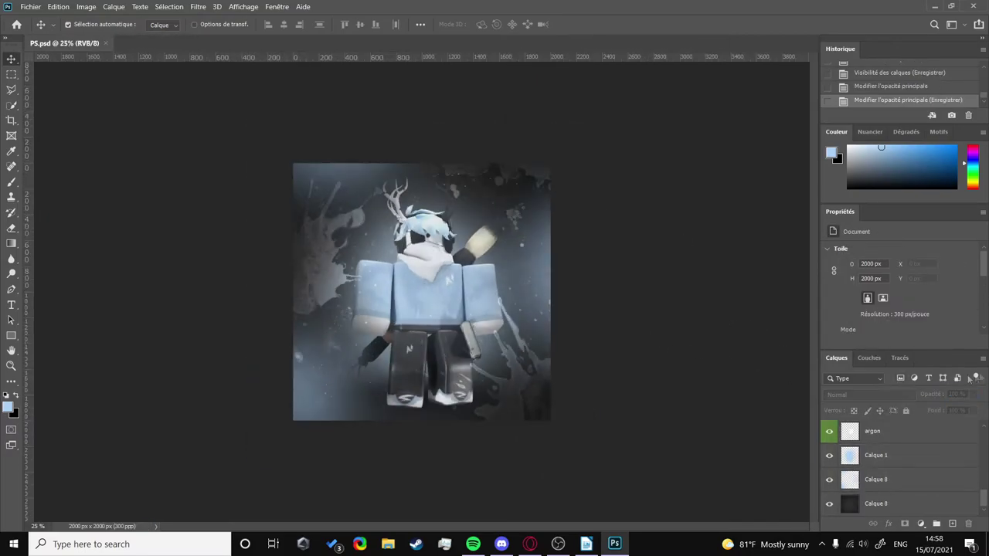
key(alt+bracketright)
key(ctrl+o)
key(Escape)
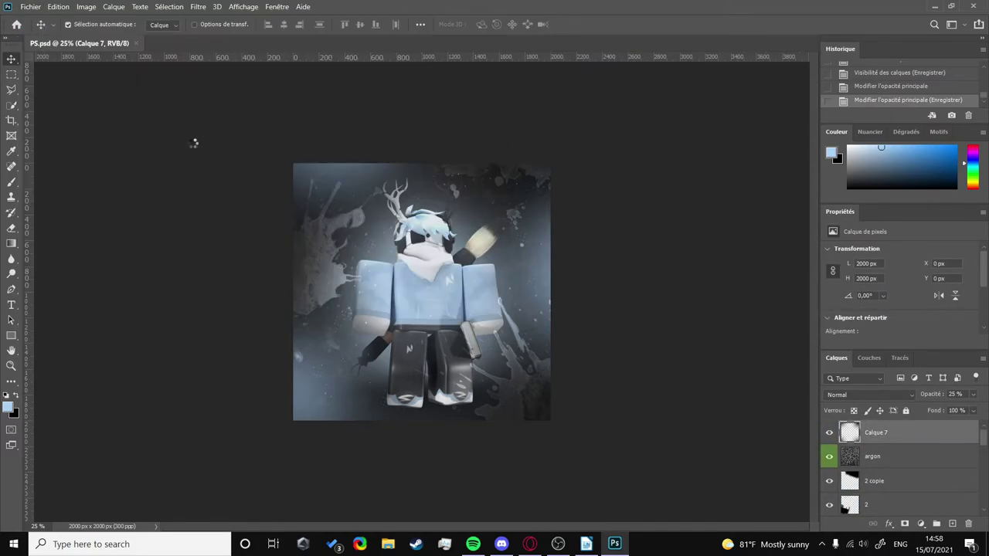
key(ctrl+Tab)
- Duplicate JELLYPACK's CC group into the PS.psd document
click(829, 431)
right_click(892, 431)
click(765, 112)
click(507, 193)
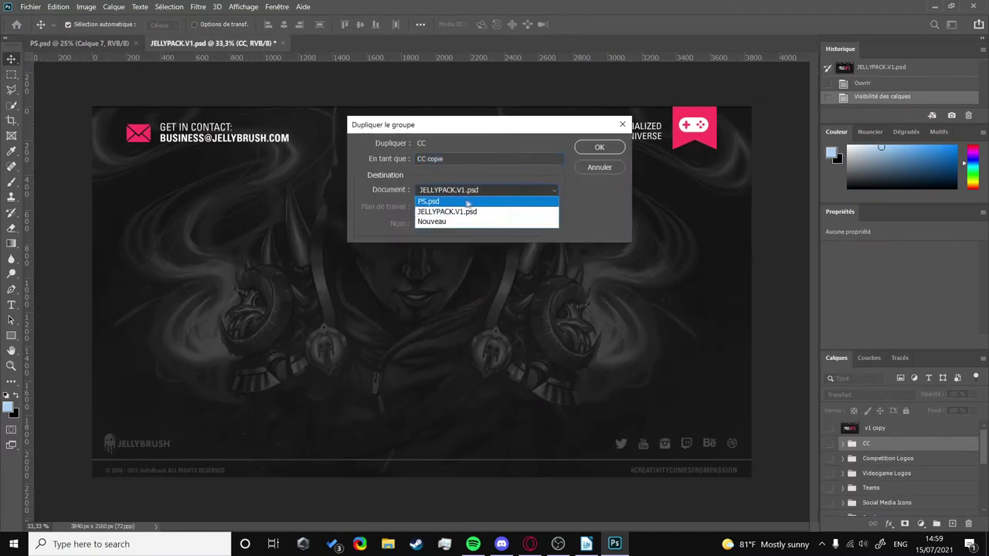
click(490, 211)
click(596, 148)
click(77, 43)
- Delete the confetti photo, enable CC1 and CC2 at 25% opacity, and save
click(830, 429)
key(Delete)
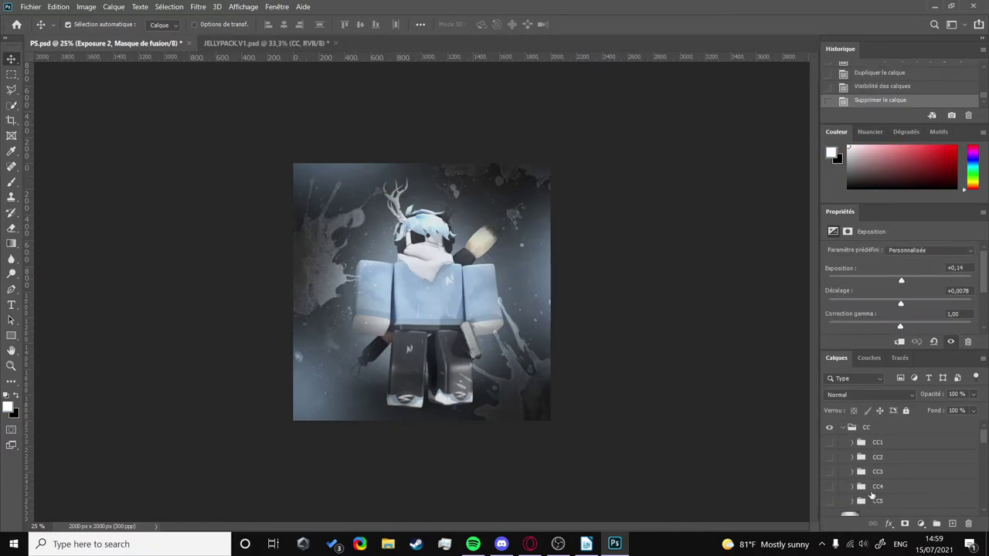
click(827, 443)
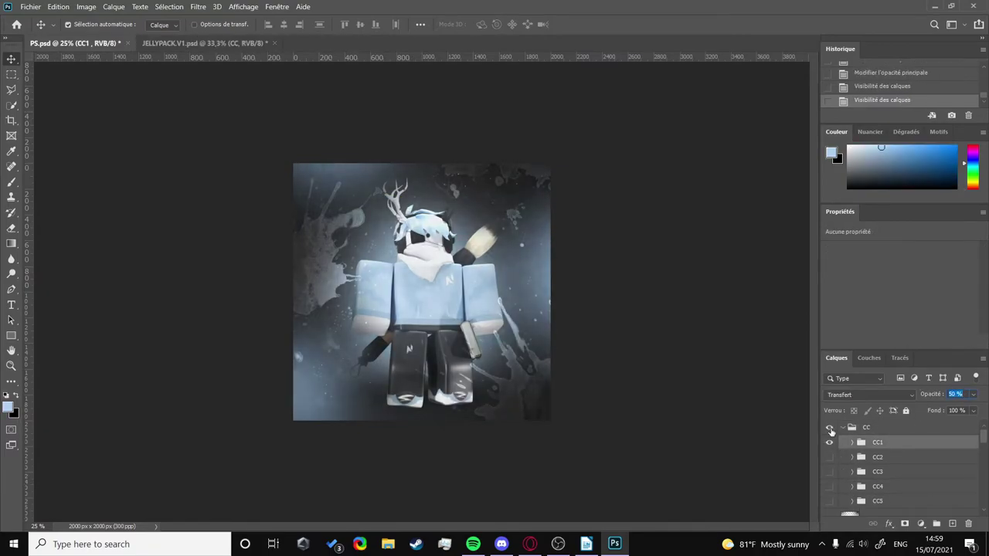
key(ctrl+plus)
click(830, 457)
key(2)
key(5)
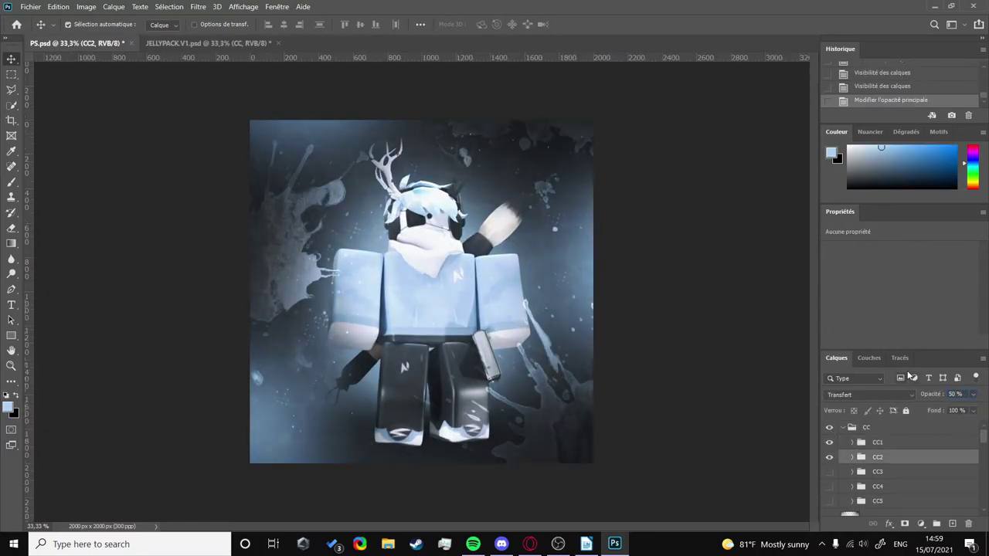
key(ctrl+s)
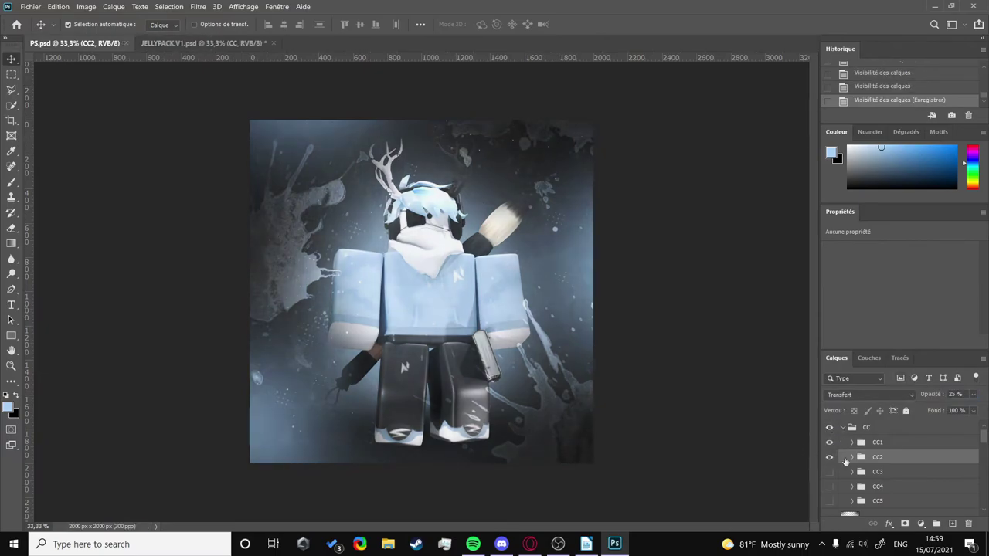
- Turn on the CC3 grade at 25% opacity and enable the CC5 grade
click(829, 471)
click(862, 471)
key(2)
key(5)
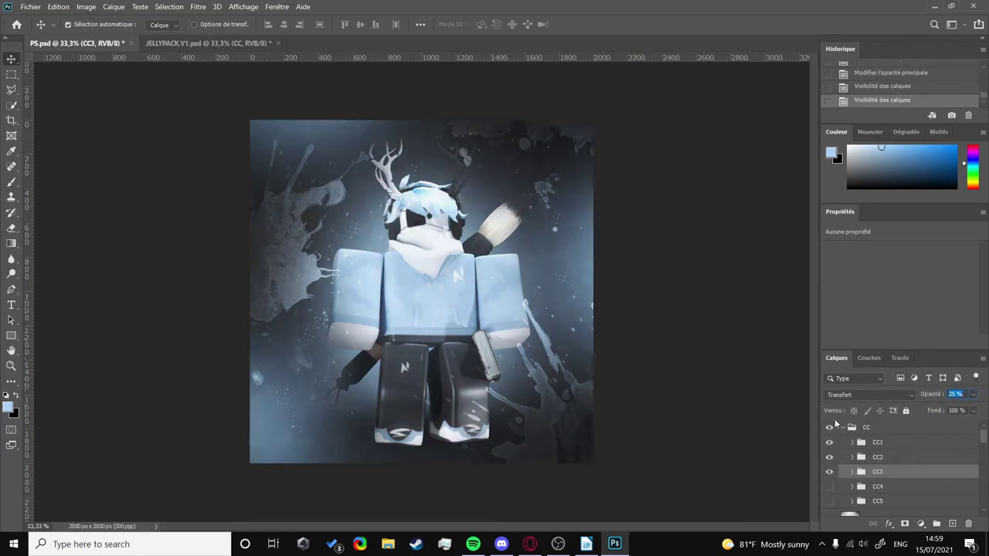
click(830, 501)
click(862, 501)
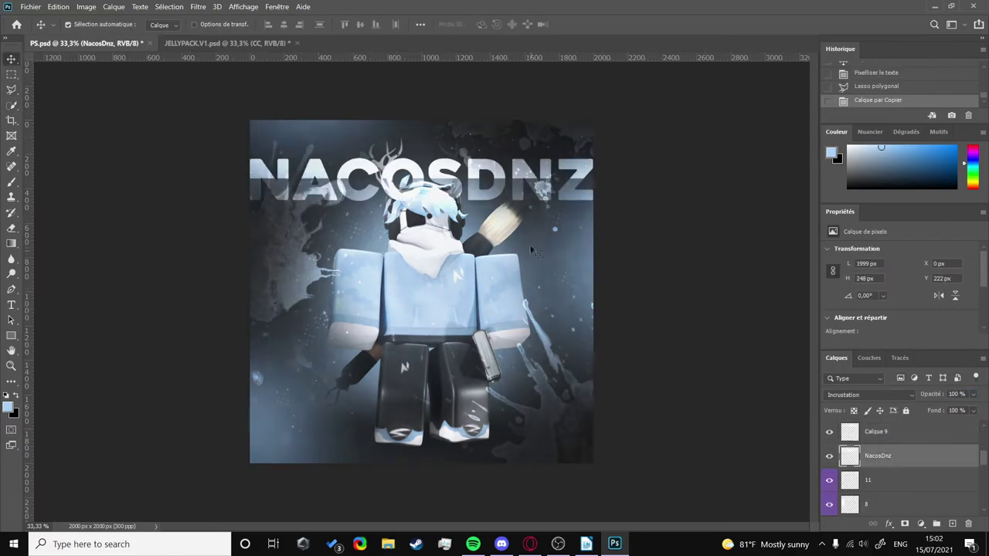
- Drag the large name text layer up to the icon's top edge
drag(532, 251, 528, 378)
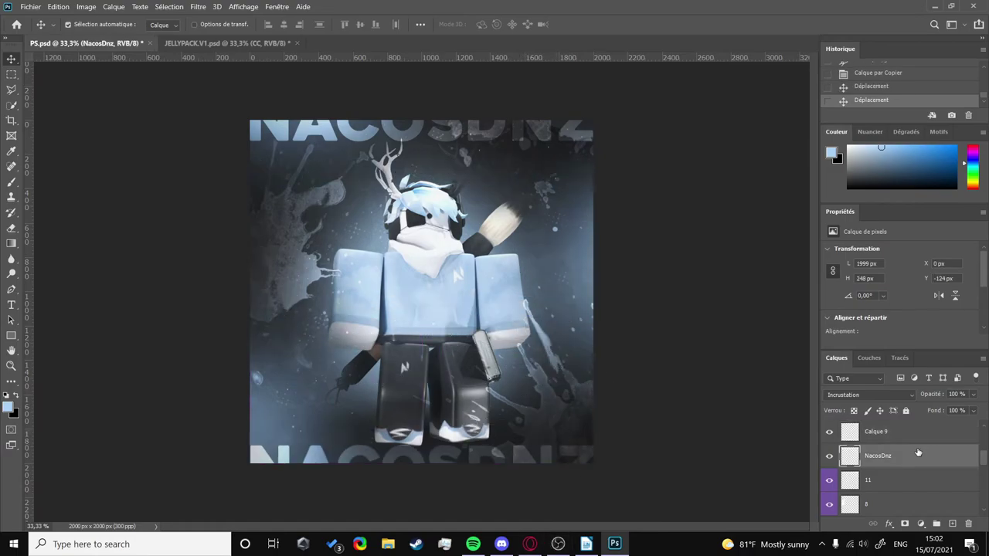